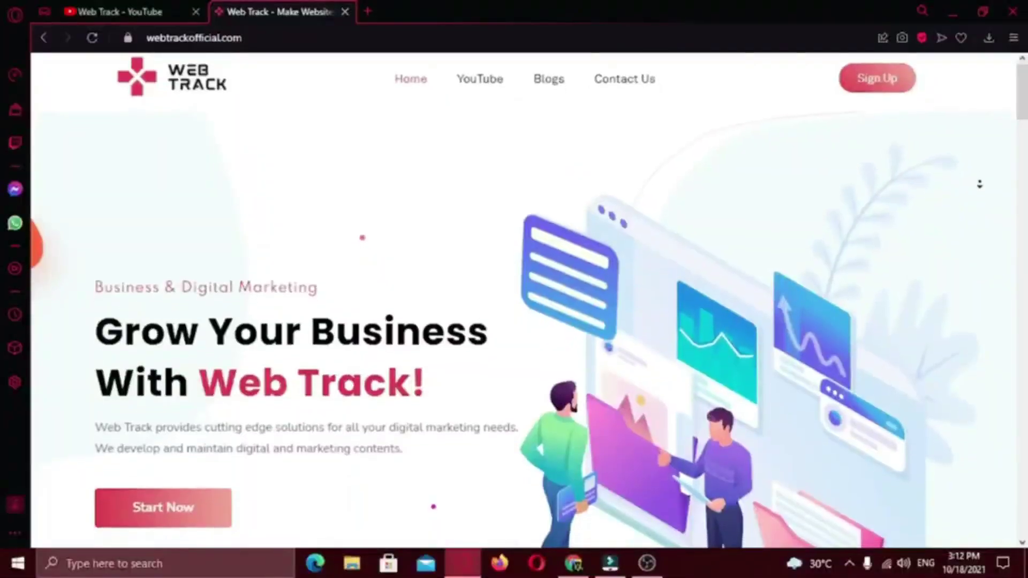
pyautogui.scroll(-1, 979, 184)
pyautogui.scroll(-1, 981, 189)
pyautogui.scroll(-1, 980, 194)
pyautogui.scroll(-2, 982, 203)
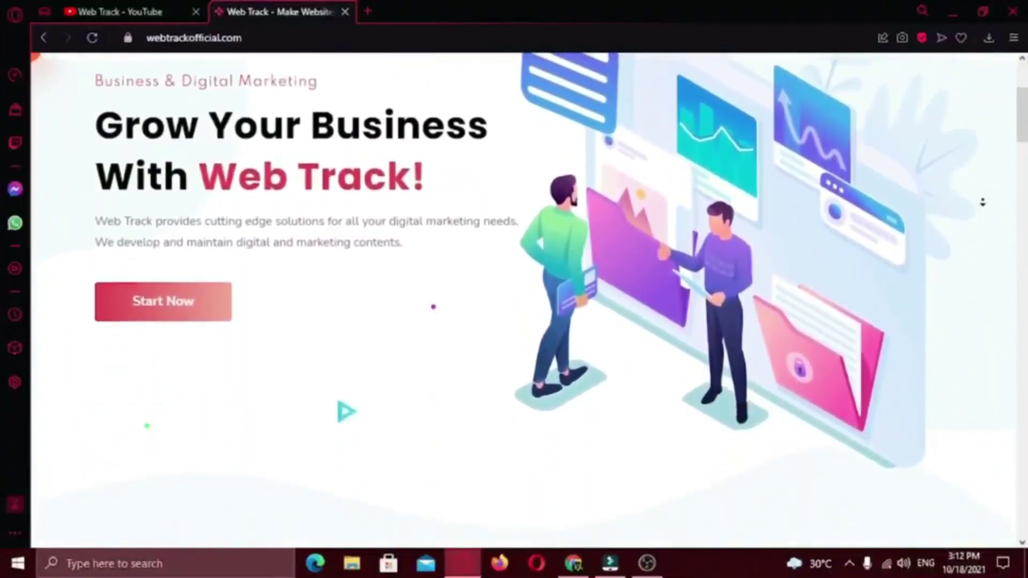
pyautogui.scroll(-1, 982, 203)
pyautogui.scroll(-1, 983, 203)
pyautogui.scroll(-1, 983, 203)
pyautogui.scroll(-1, 982, 202)
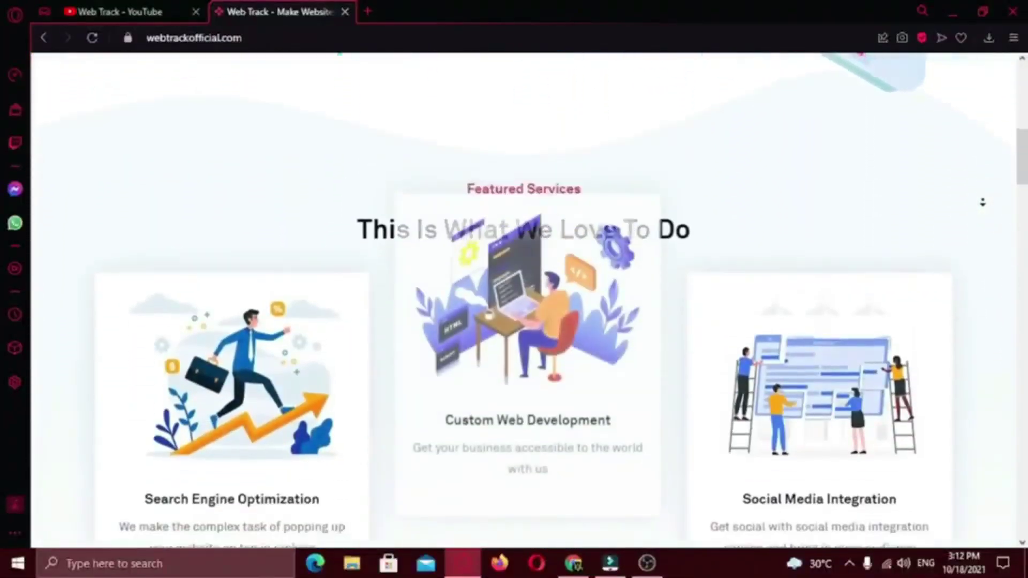
pyautogui.scroll(-1, 982, 203)
pyautogui.scroll(-1, 982, 202)
pyautogui.scroll(-1, 983, 202)
pyautogui.scroll(-1, 982, 202)
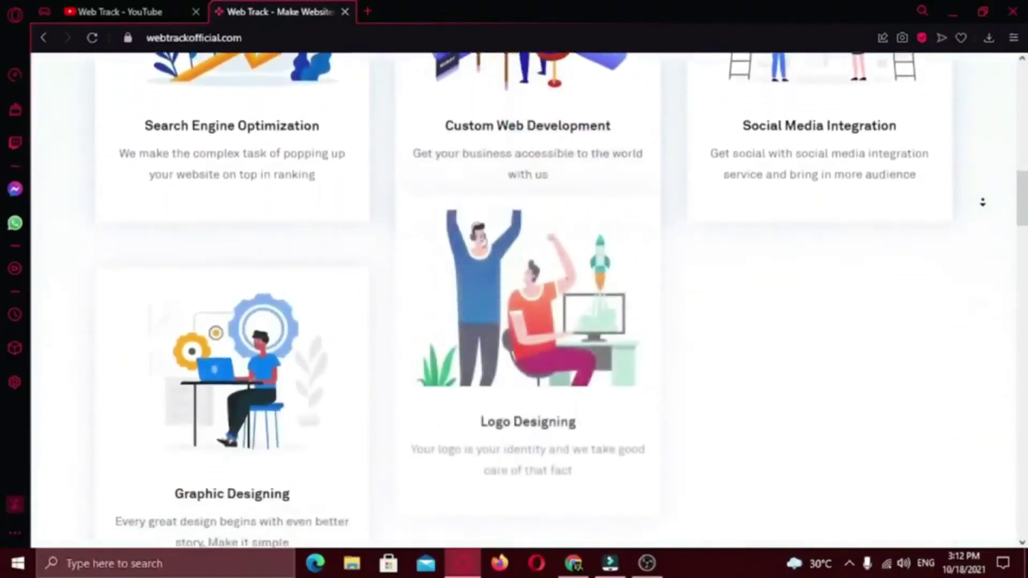
pyautogui.scroll(-1, 983, 202)
pyautogui.scroll(-1, 982, 202)
pyautogui.scroll(-1, 982, 203)
pyautogui.scroll(-1, 983, 202)
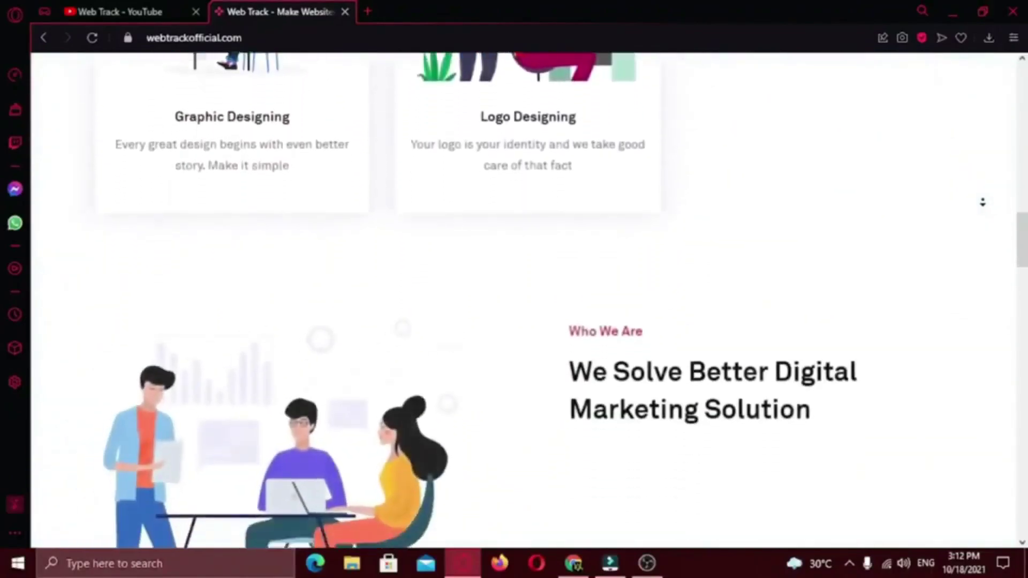
pyautogui.scroll(-1, 983, 202)
pyautogui.scroll(-1, 982, 202)
pyautogui.scroll(-1, 982, 203)
pyautogui.scroll(-1, 982, 203)
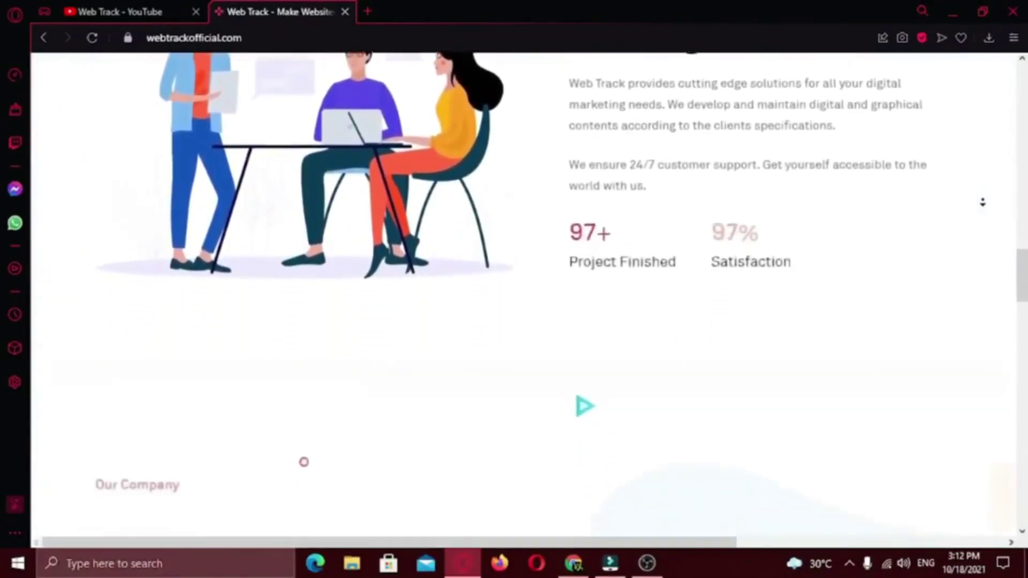
pyautogui.scroll(-1, 982, 203)
pyautogui.scroll(-1, 982, 202)
pyautogui.scroll(-1, 982, 203)
pyautogui.scroll(-1, 982, 203)
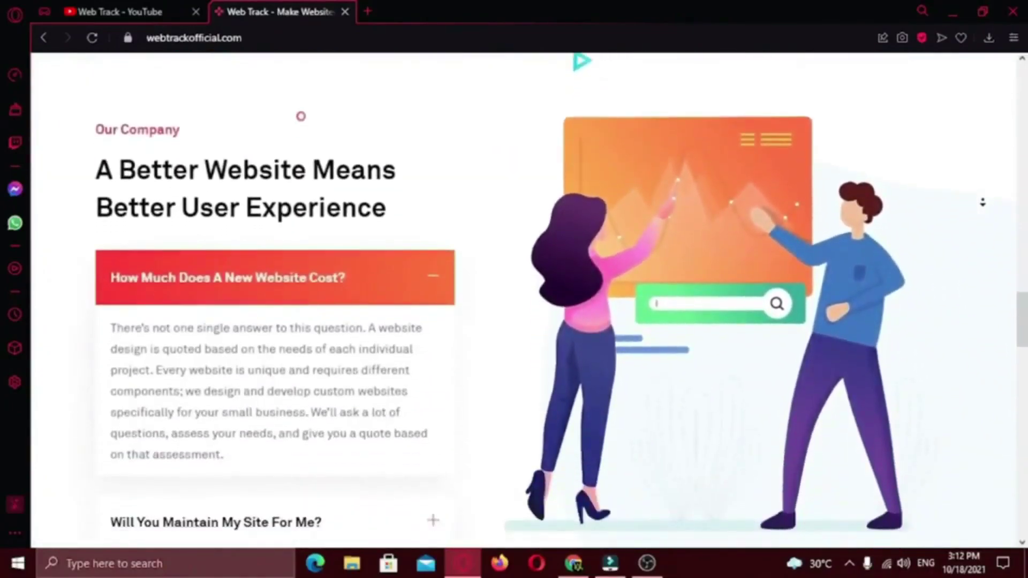
pyautogui.scroll(-1, 983, 203)
pyautogui.scroll(-1, 982, 202)
pyautogui.scroll(-1, 982, 202)
pyautogui.scroll(-1, 982, 203)
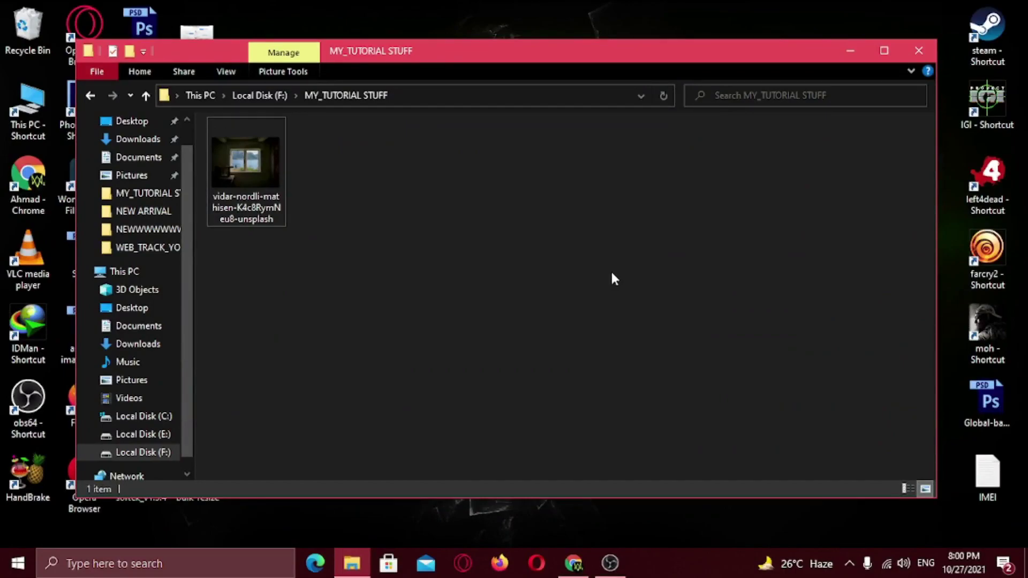
# Check the window photo's Properties details, confirming its 2880 x 2140 dimensions.
pyautogui.click(252, 182)
pyautogui.rightClick(251, 179)
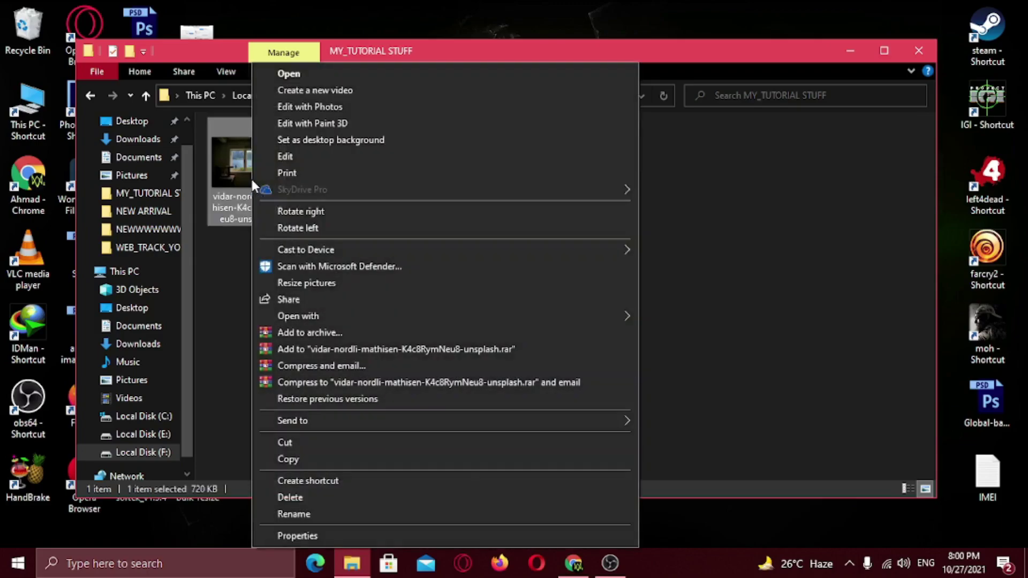
pyautogui.click(336, 534)
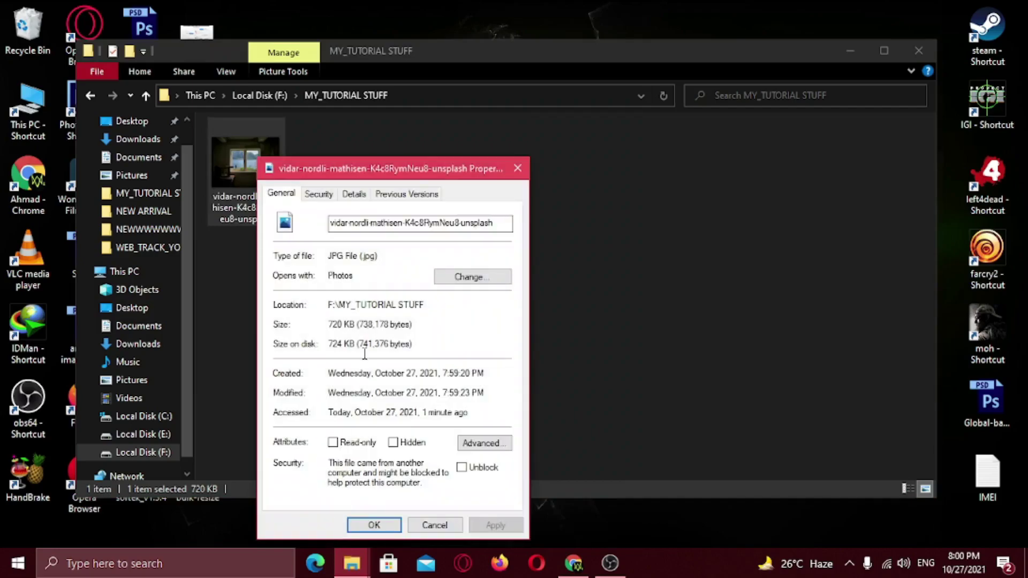
pyautogui.click(366, 202)
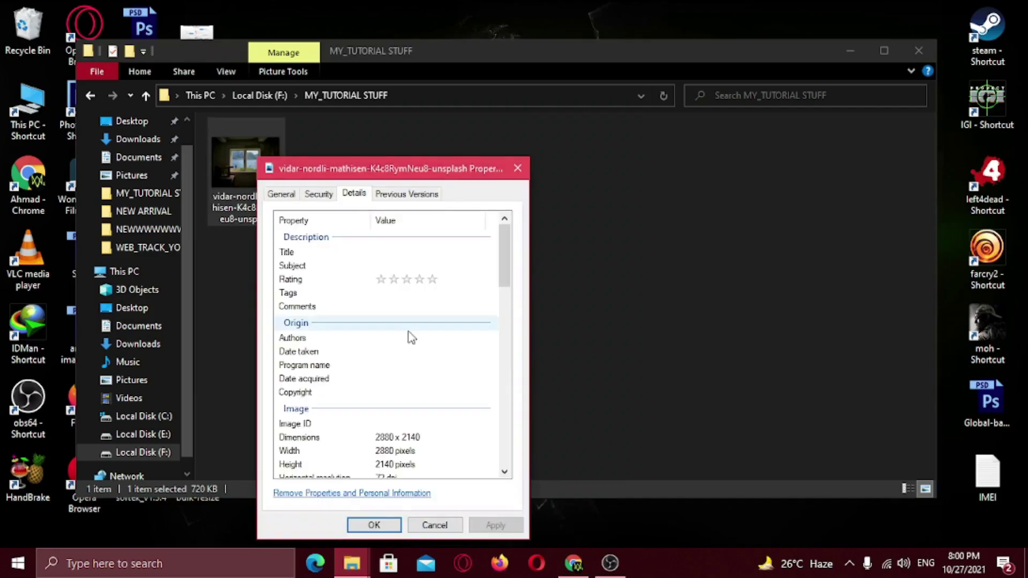
pyautogui.click(433, 438)
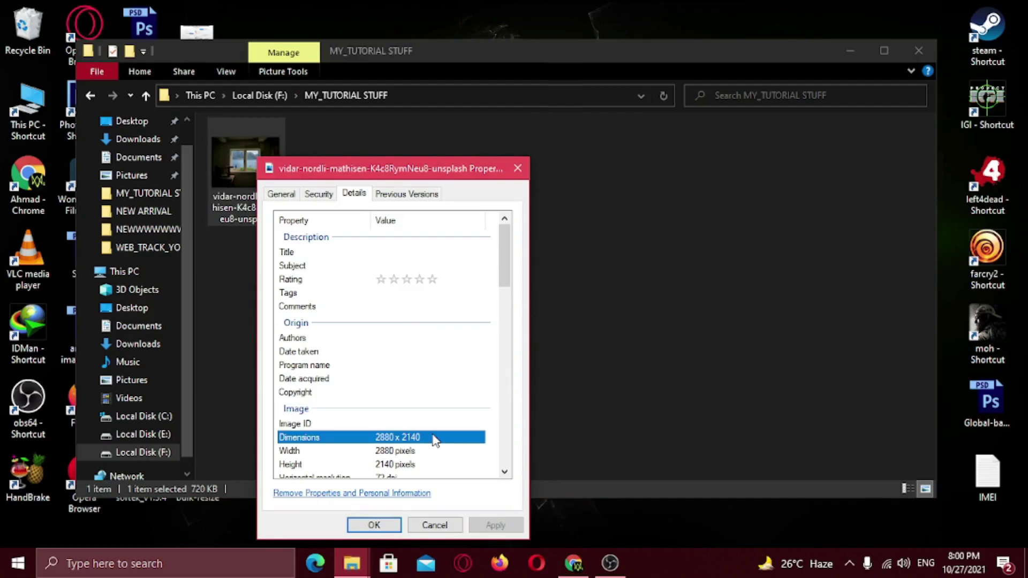
pyautogui.click(517, 168)
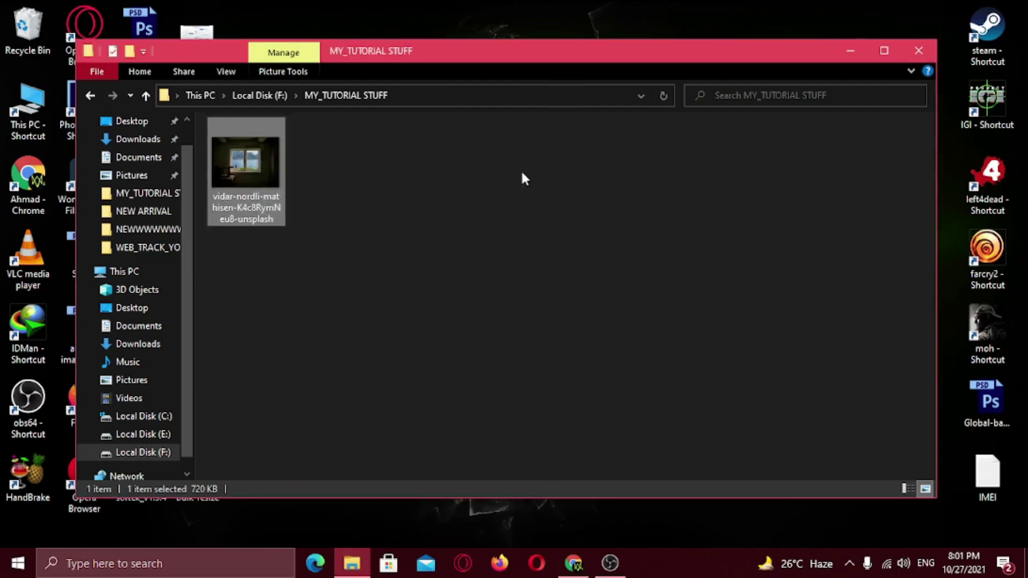
# Drag the window photo into Elementor's Upload files area of the media library.
pyautogui.click(573, 563)
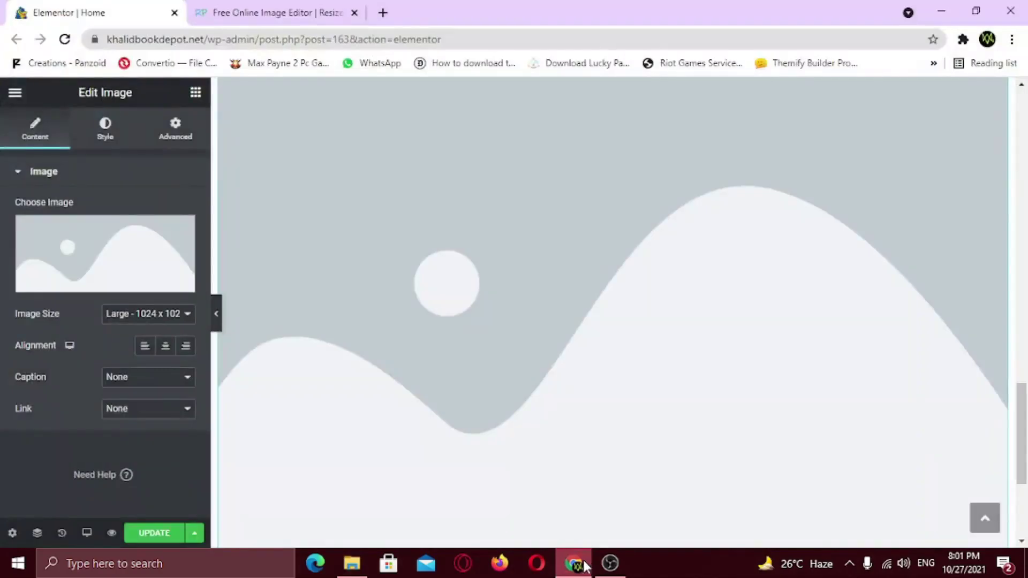
pyautogui.click(127, 283)
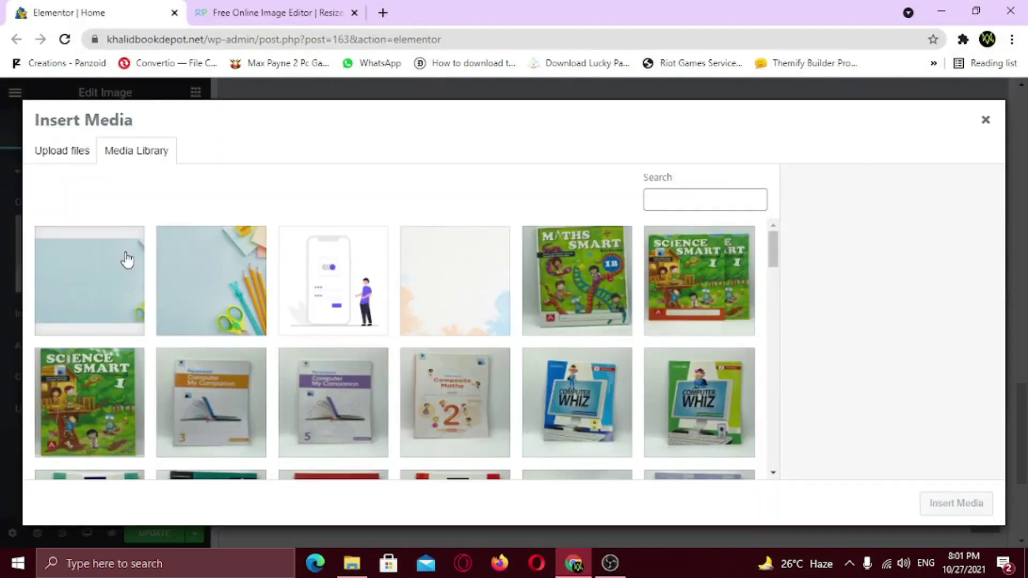
pyautogui.click(89, 153)
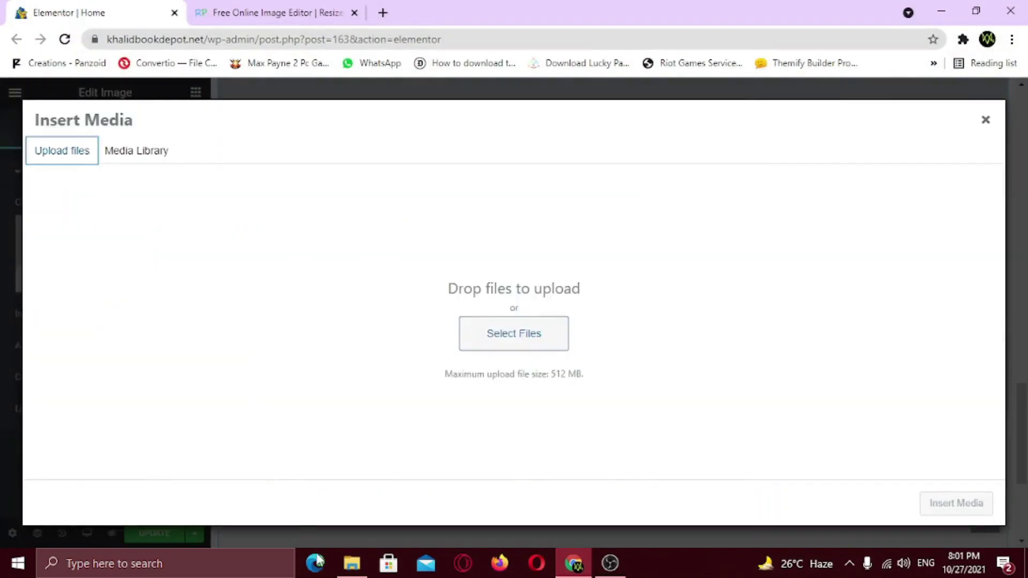
pyautogui.click(353, 563)
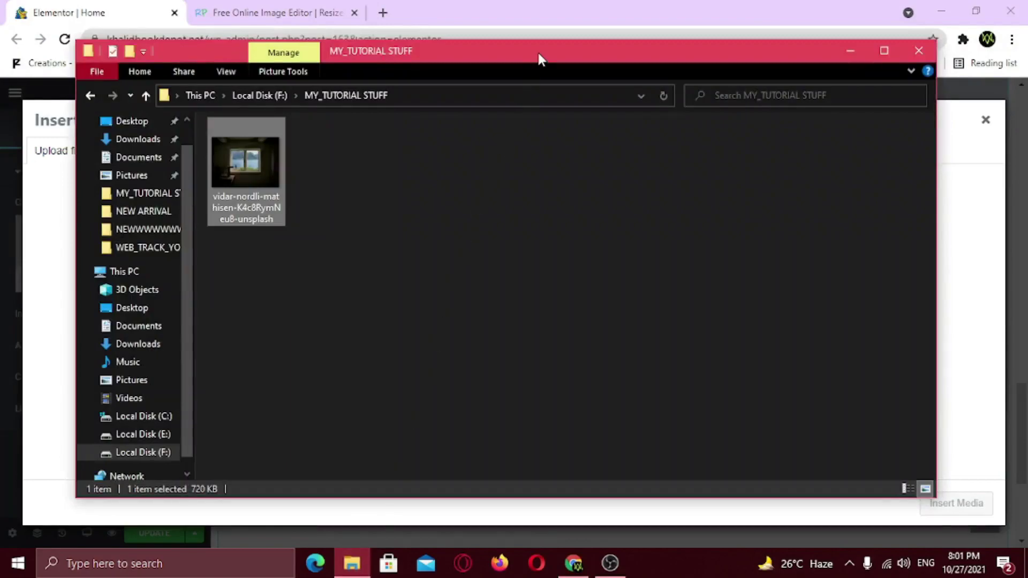
pyautogui.moveTo(538, 52); pyautogui.dragTo(478, 272)
pyautogui.moveTo(199, 365); pyautogui.dragTo(431, 200)
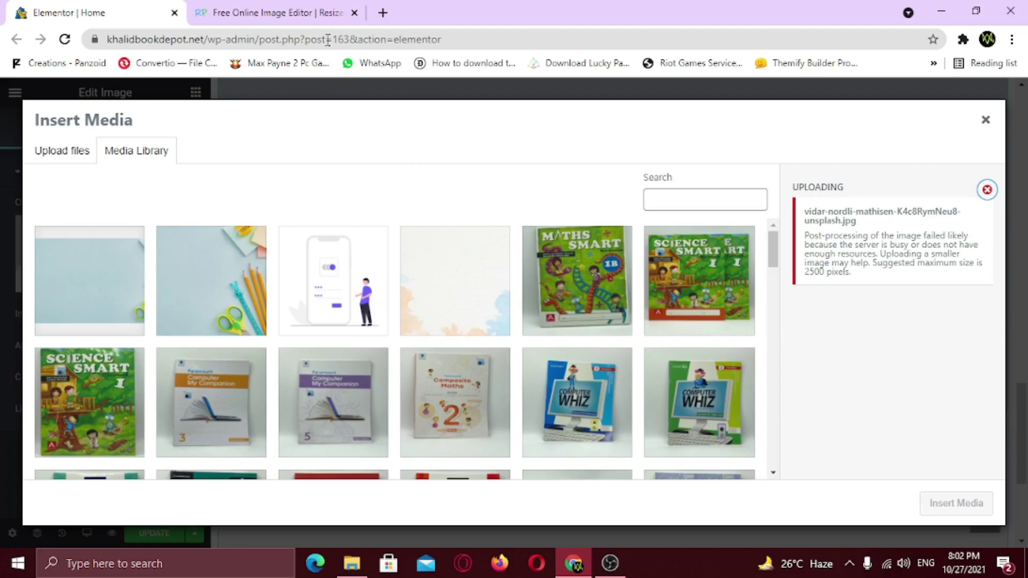
# Drop the window photo onto ResizePixel's upload area, loading it at 2880 x 2140.
pyautogui.click(310, 13)
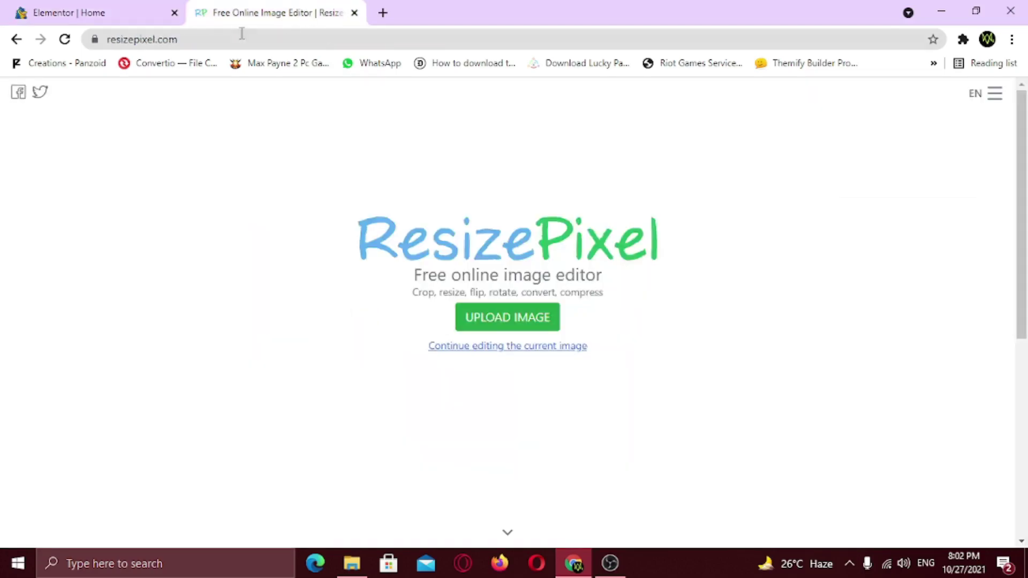
pyautogui.click(187, 41)
pyautogui.click(186, 41)
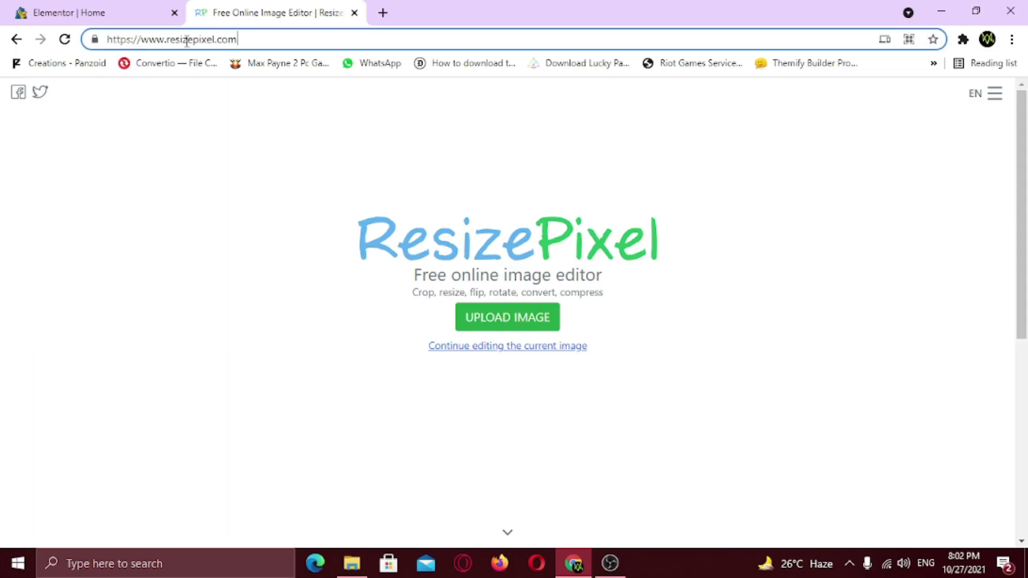
pyautogui.click(224, 115)
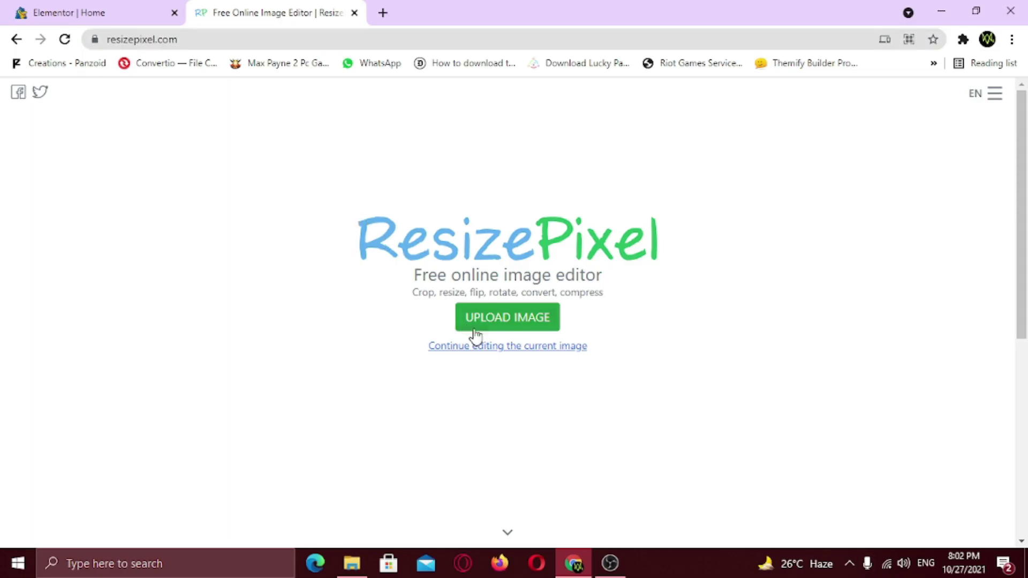
pyautogui.click(352, 562)
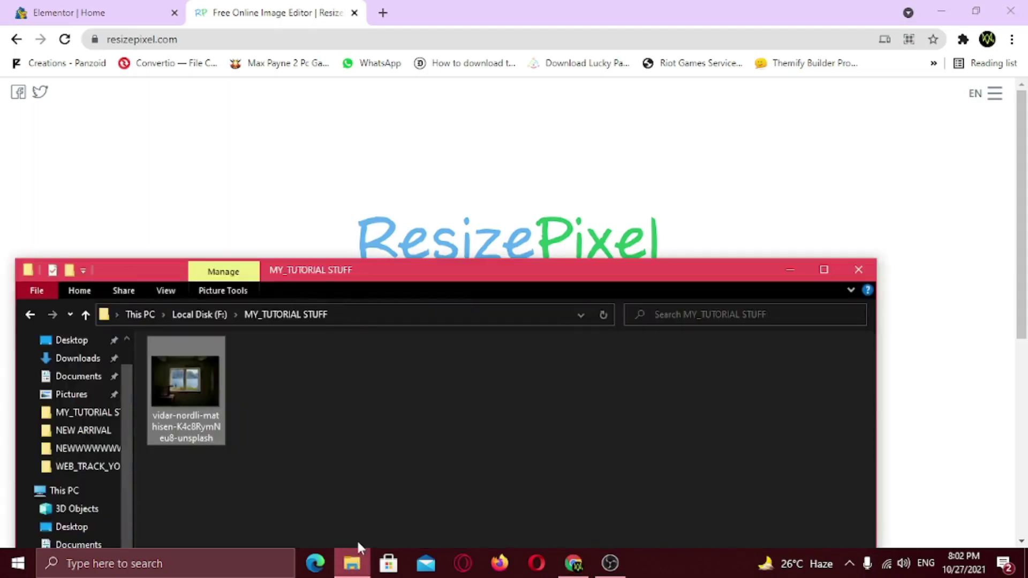
pyautogui.moveTo(204, 401)
pyautogui.mouseDown()
pyautogui.moveTo(256, 355)
pyautogui.moveTo(515, 245)
pyautogui.mouseUp()
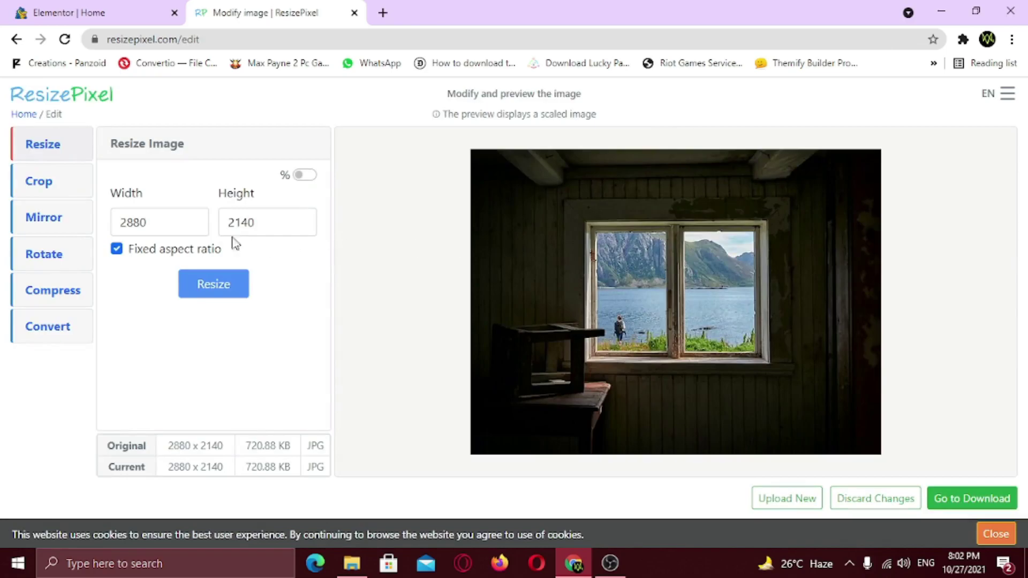
# Turn off fixed aspect ratio and resize the photo to width 1280, height 720.
pyautogui.click(158, 221)
pyautogui.moveTo(158, 221); pyautogui.dragTo(121, 221)
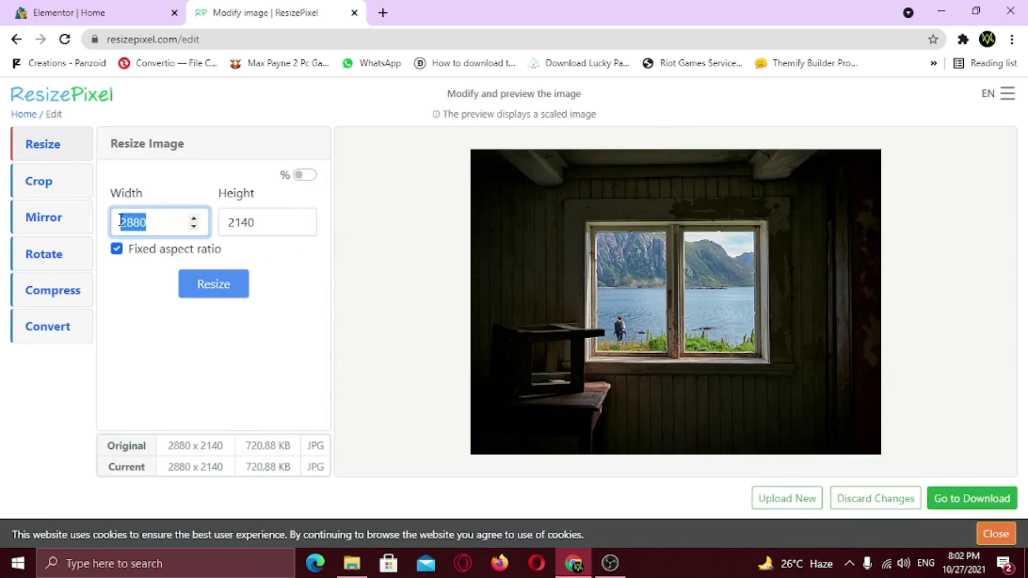
pyautogui.write('1280')
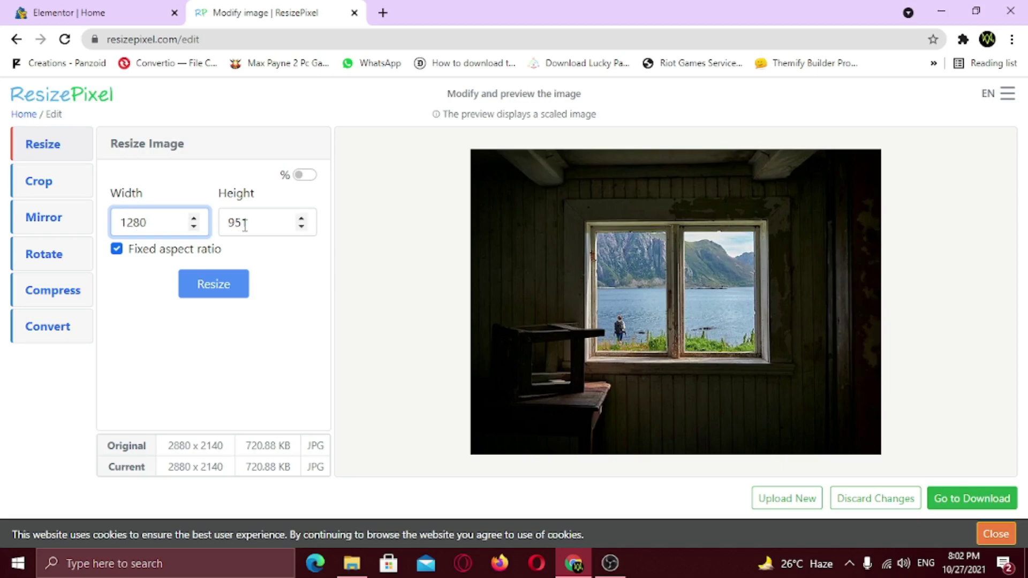
pyautogui.click(118, 251)
pyautogui.click(249, 223)
pyautogui.moveTo(249, 222); pyautogui.dragTo(227, 222)
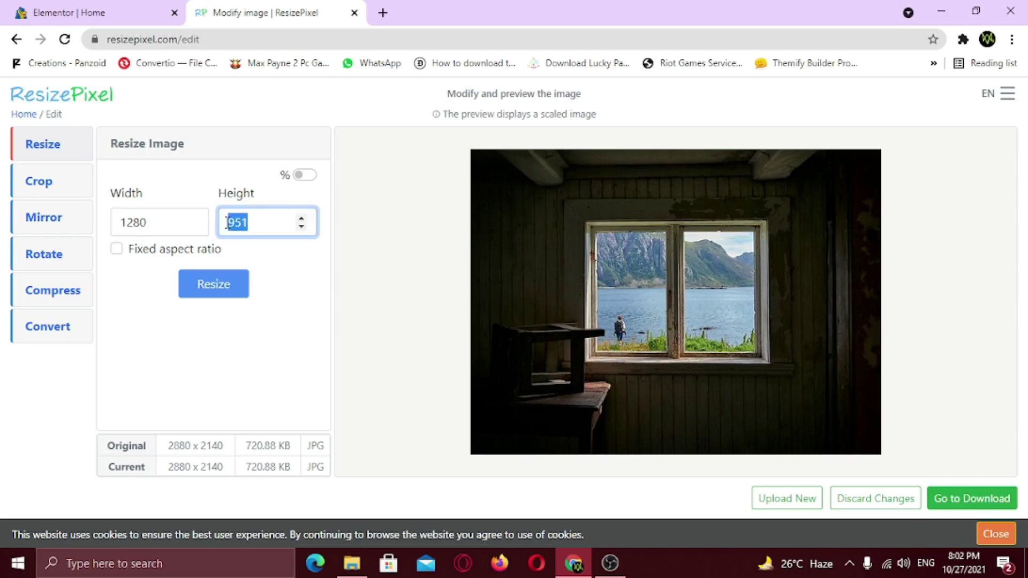
pyautogui.write('720')
pyautogui.click(249, 258)
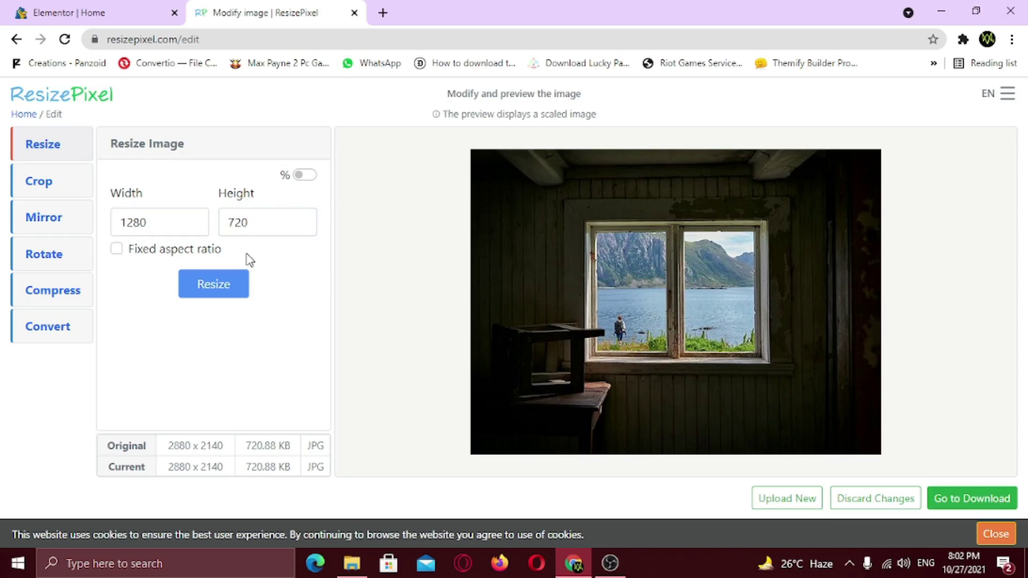
pyautogui.click(220, 289)
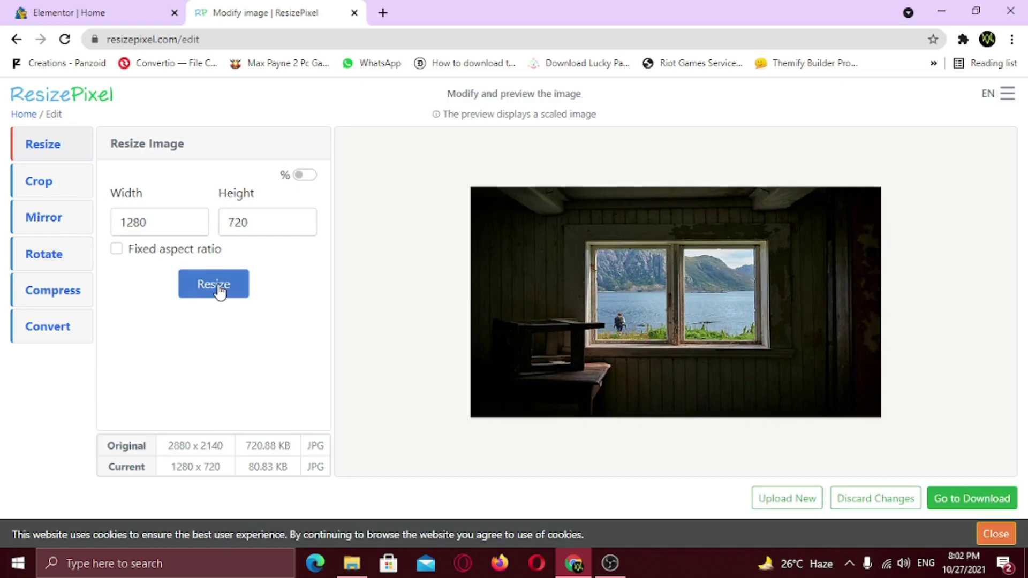
pyautogui.click(978, 500)
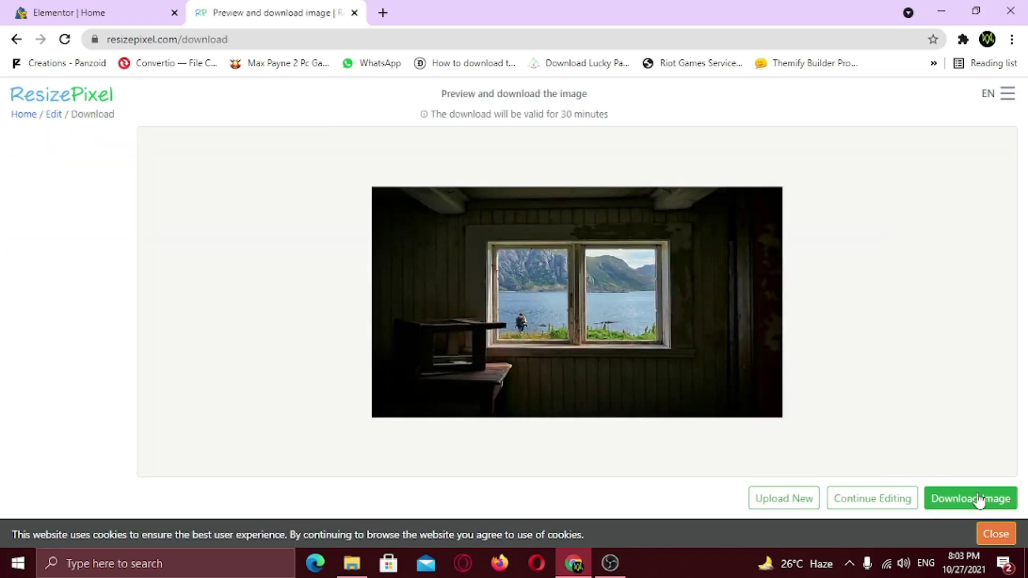
# Download the 1280 x 720 photo and return to the Elementor tab.
pyautogui.click(979, 500)
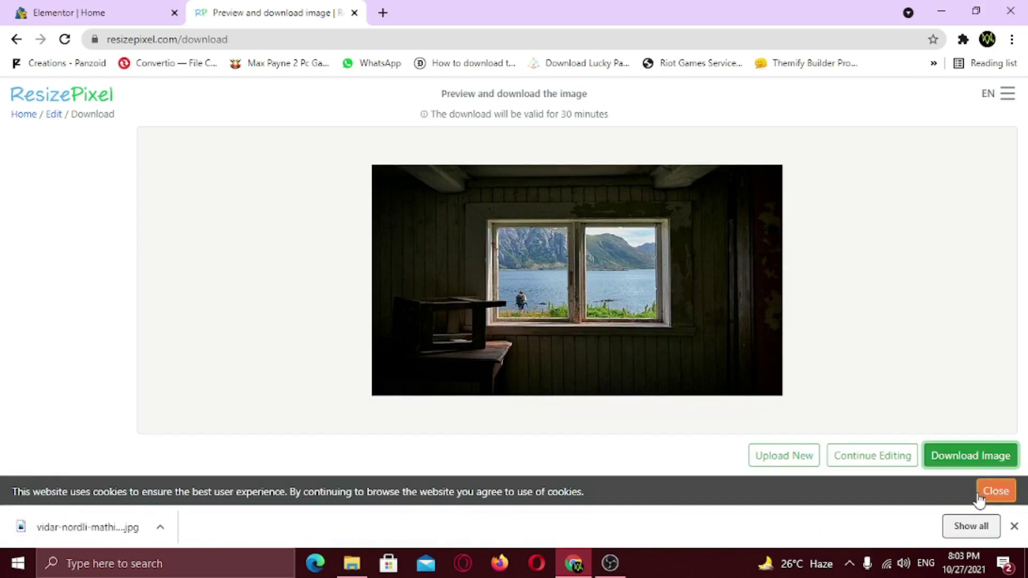
pyautogui.click(102, 13)
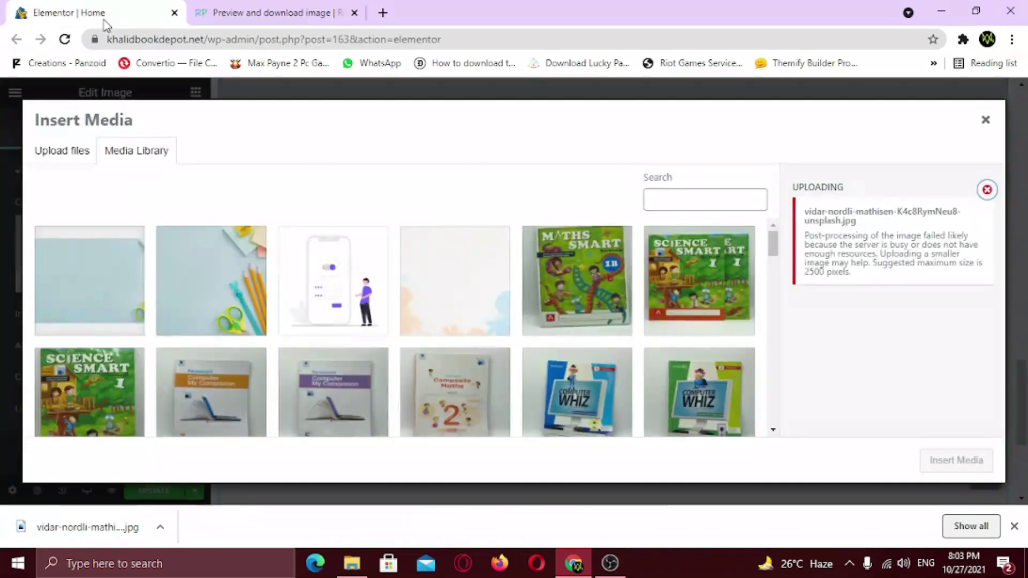
# Upload the downloaded jpg to the media library and confirm its 1280 x 720 dimensions.
pyautogui.click(71, 156)
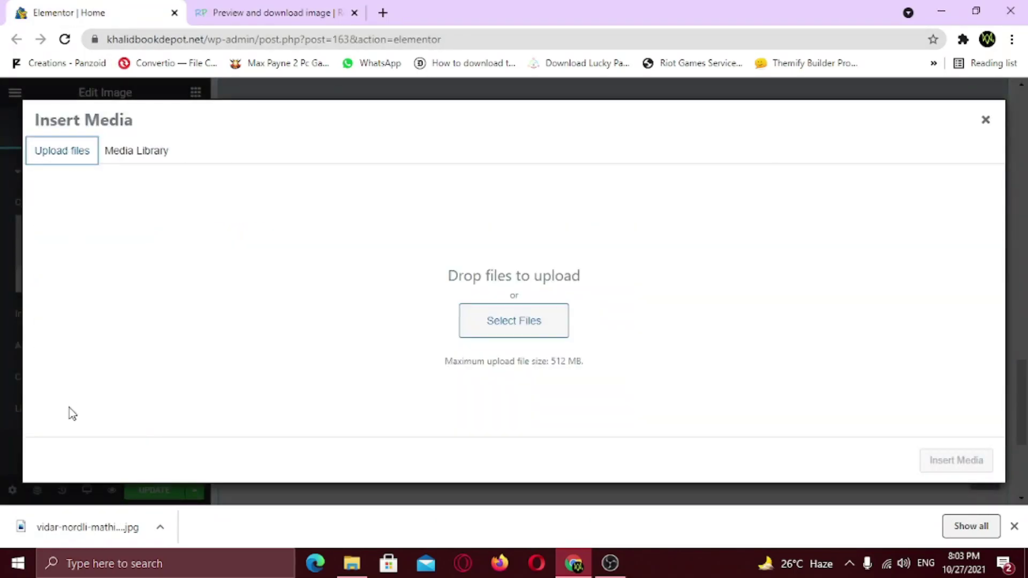
pyautogui.moveTo(73, 531); pyautogui.dragTo(443, 242)
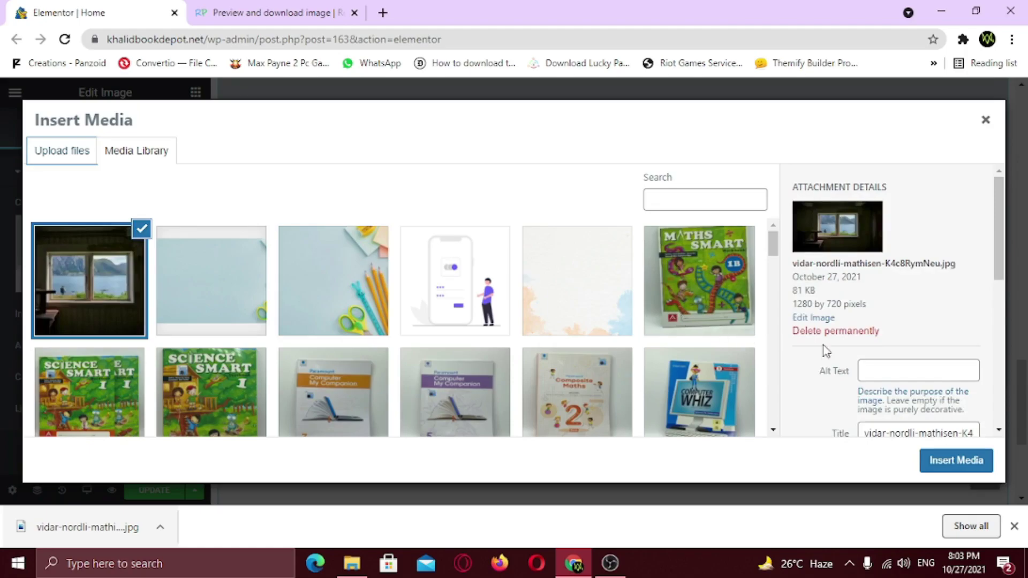
pyautogui.moveTo(867, 304); pyautogui.dragTo(796, 303)
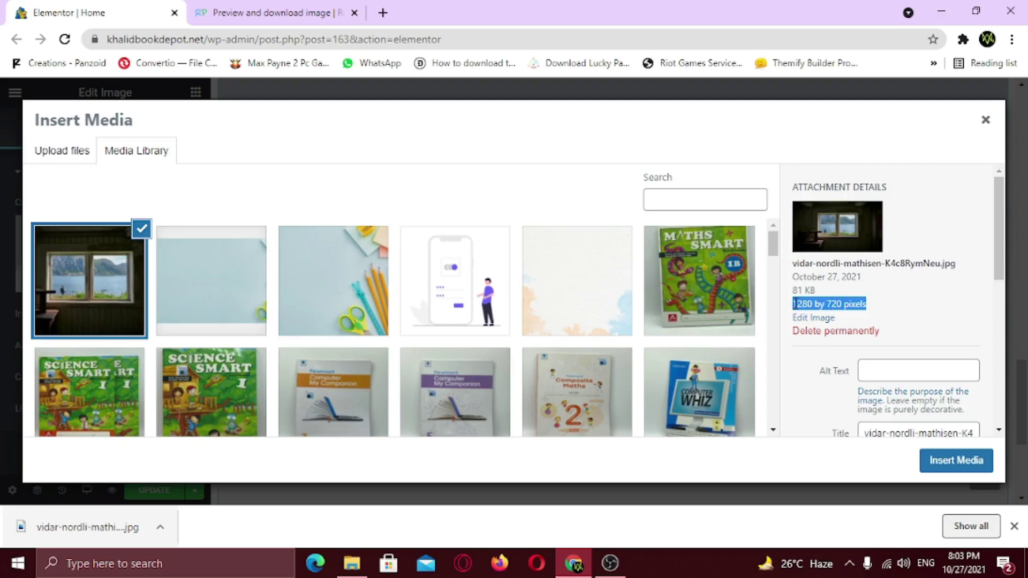
pyautogui.click(833, 301)
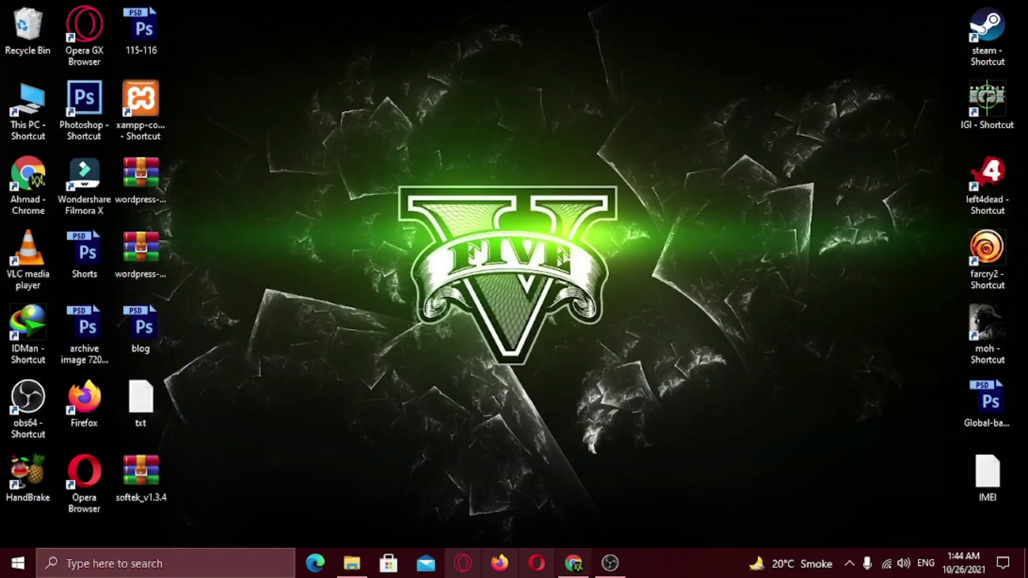
# Refresh the product photos folder and confirm photo 1 (1) measures 2336 x 4160.
pyautogui.click(352, 562)
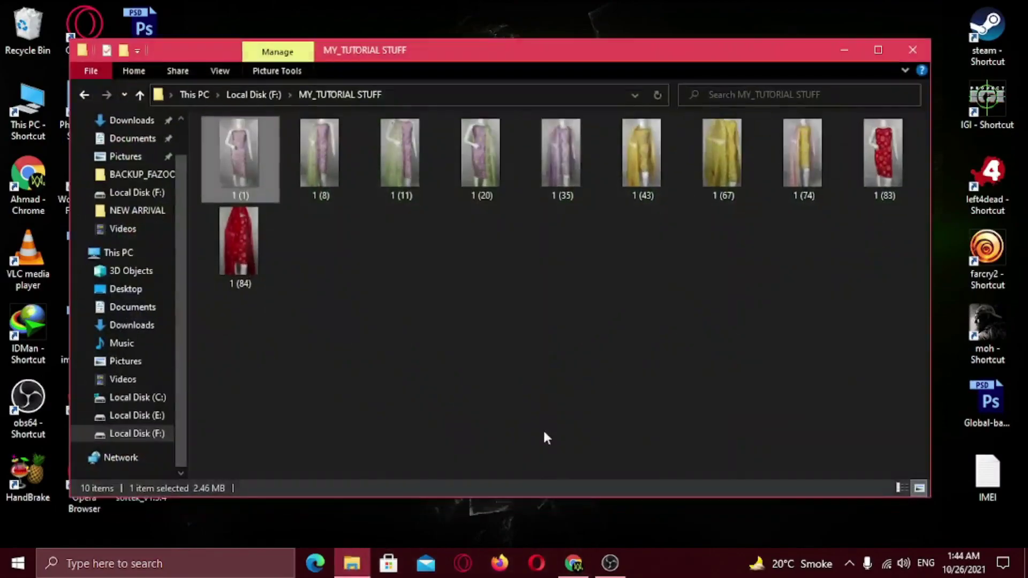
pyautogui.rightClick(631, 317)
pyautogui.click(665, 373)
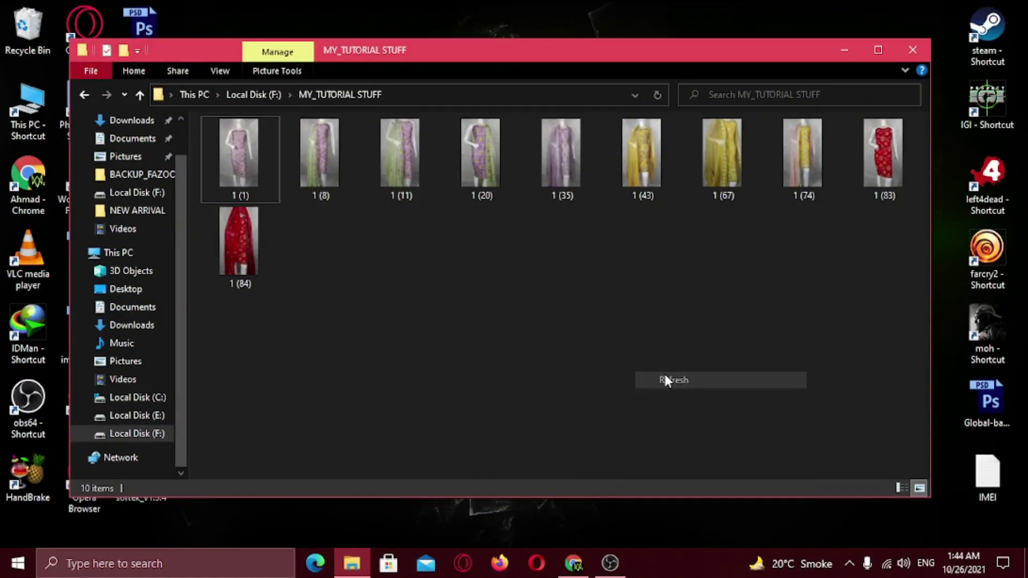
pyautogui.click(252, 172)
pyautogui.rightClick(252, 173)
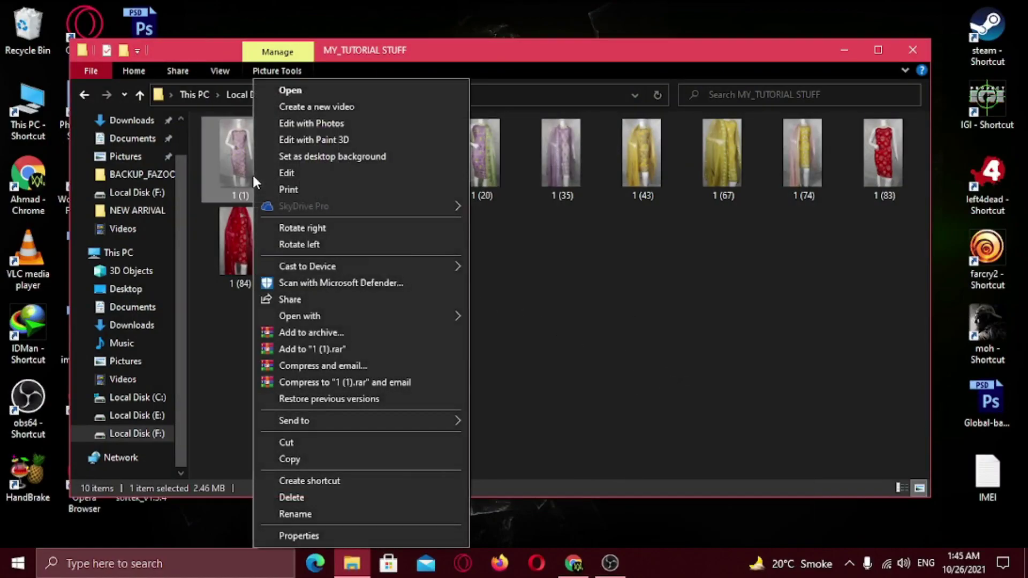
pyautogui.click(338, 533)
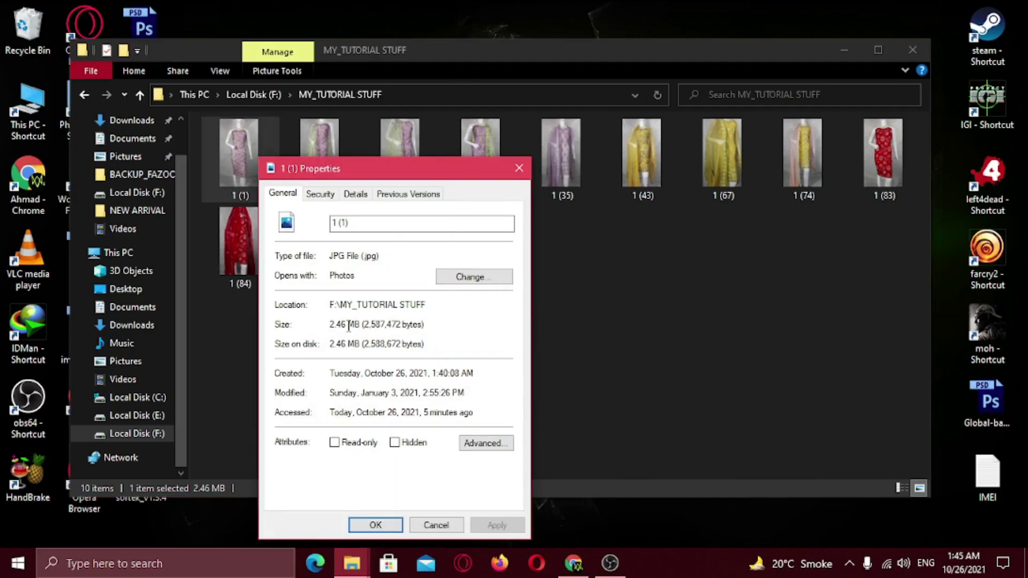
pyautogui.click(359, 195)
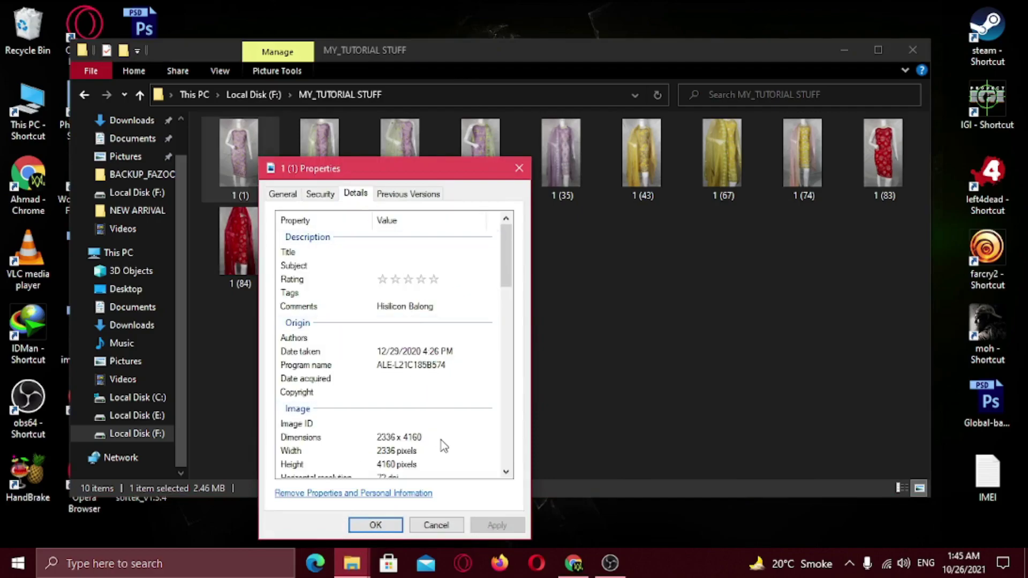
pyautogui.click(442, 443)
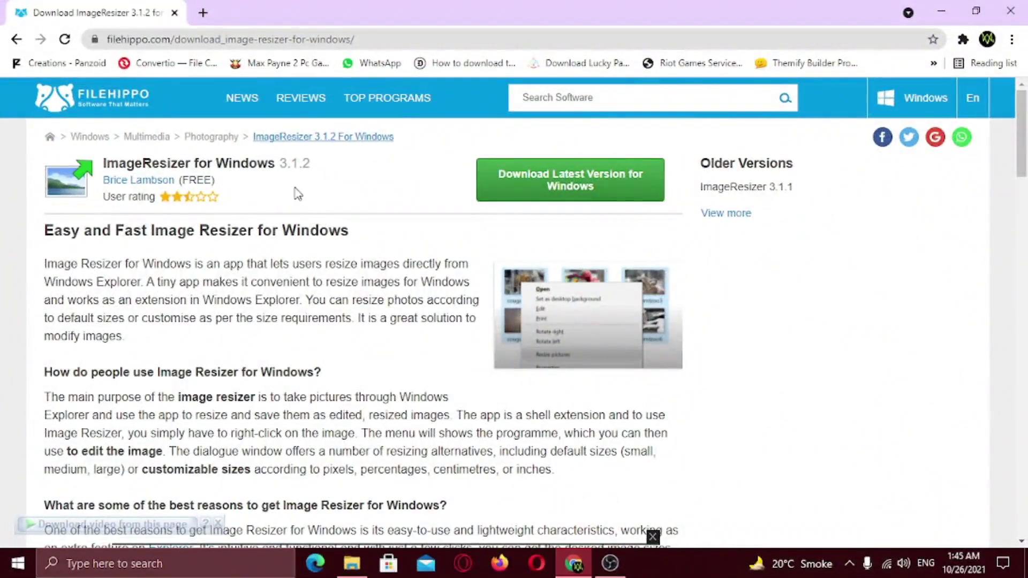
# Download ImageResizerSetup-3.1.2.exe from FileHippo, skipping the antivirus offer, then minimize the windows.
pyautogui.moveTo(268, 165); pyautogui.dragTo(102, 164)
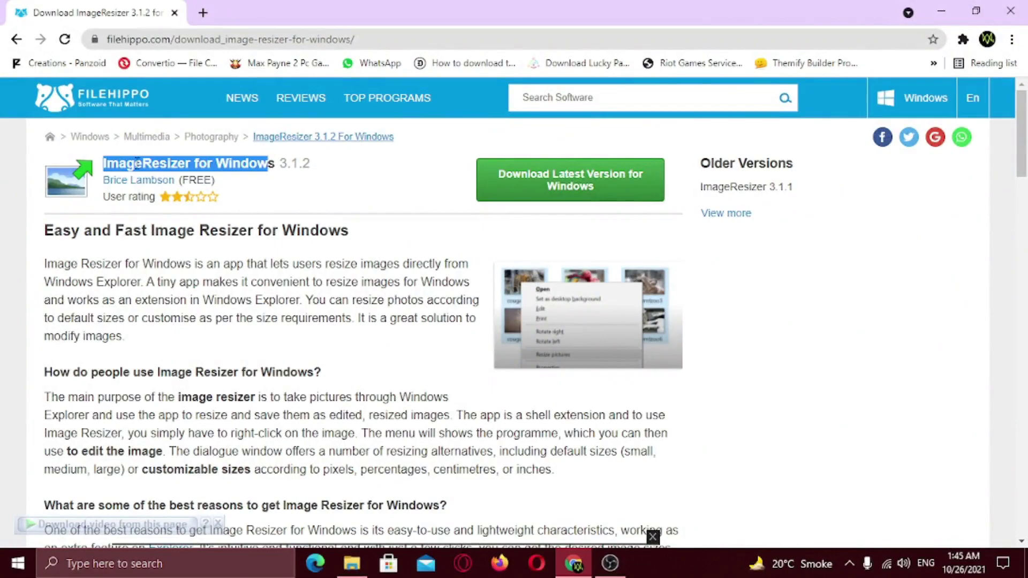
pyautogui.click(166, 163)
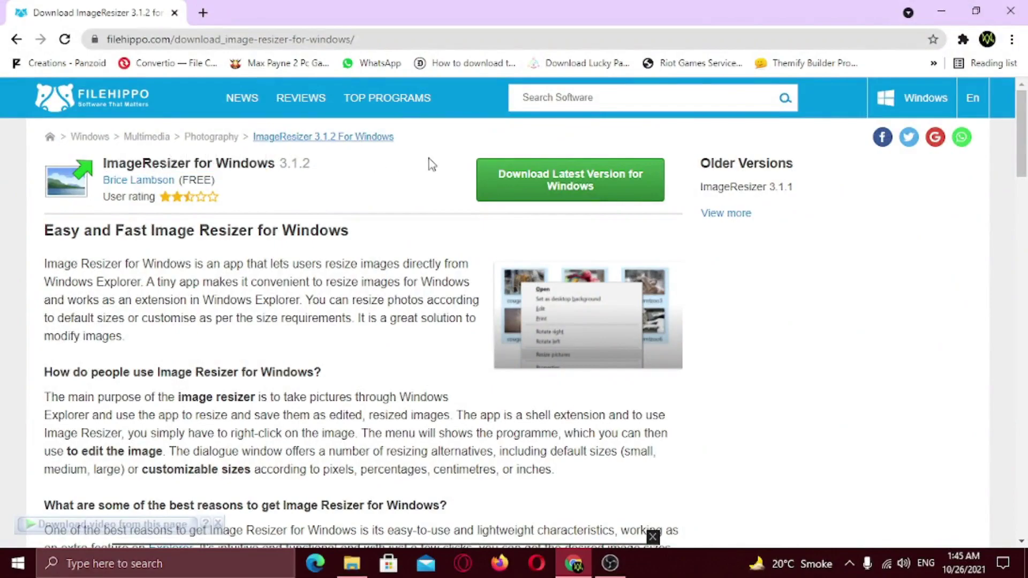
pyautogui.click(575, 191)
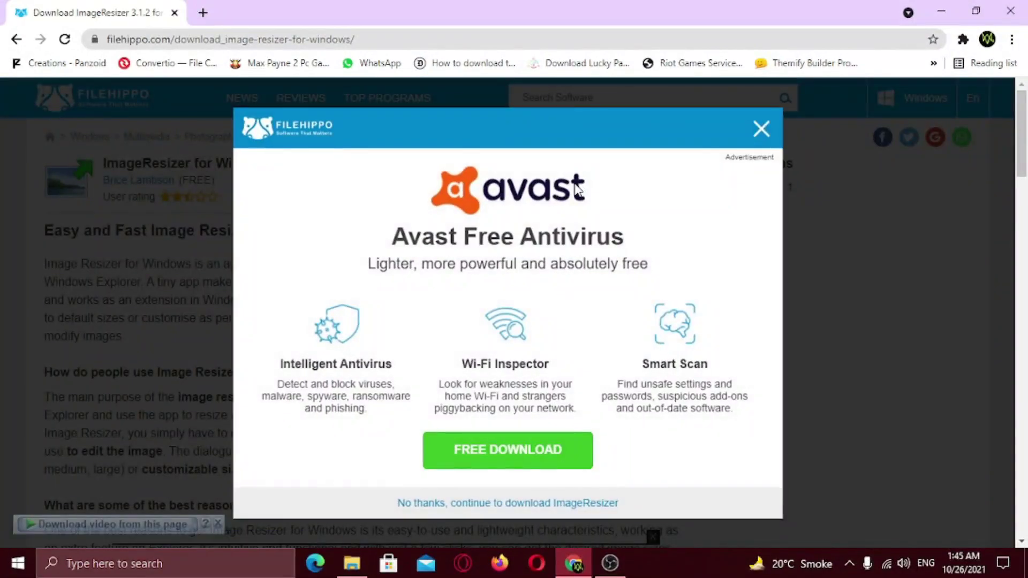
pyautogui.click(530, 505)
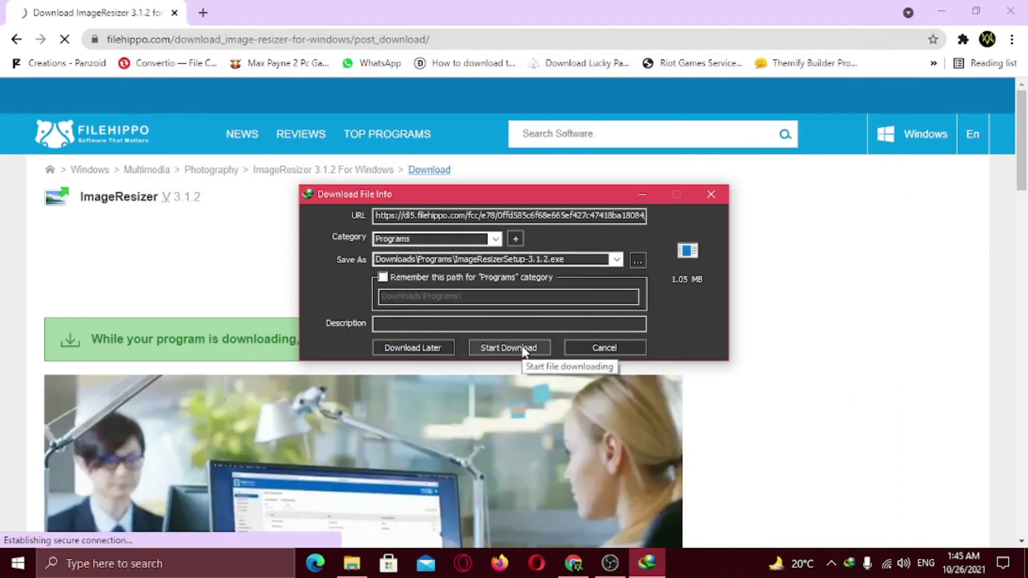
pyautogui.click(522, 351)
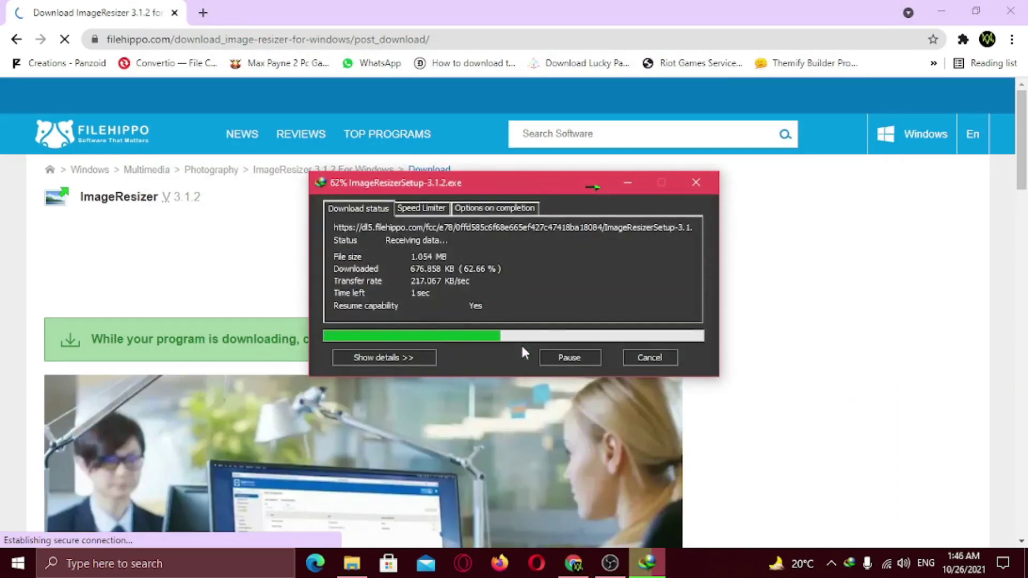
pyautogui.click(942, 13)
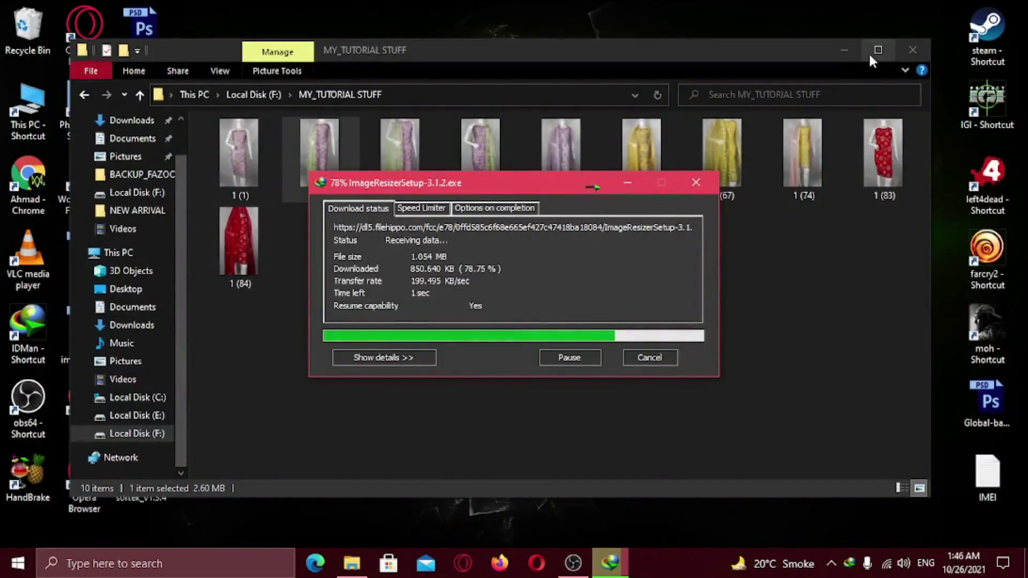
pyautogui.click(850, 50)
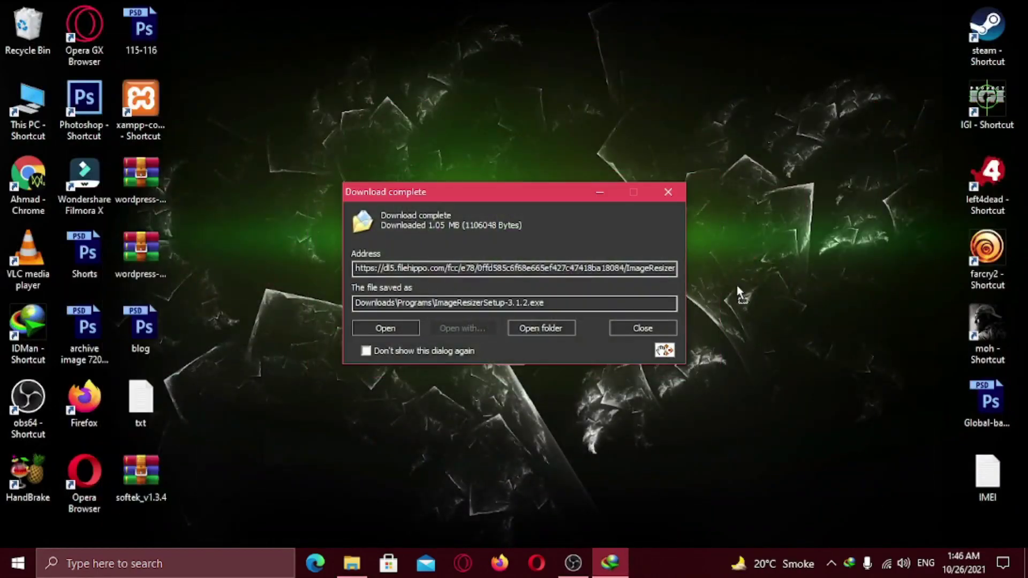
# Run ImageResizerSetup from the desktop, accept the license, install, and close setup.
pyautogui.moveTo(667, 353); pyautogui.dragTo(754, 240)
pyautogui.click(668, 192)
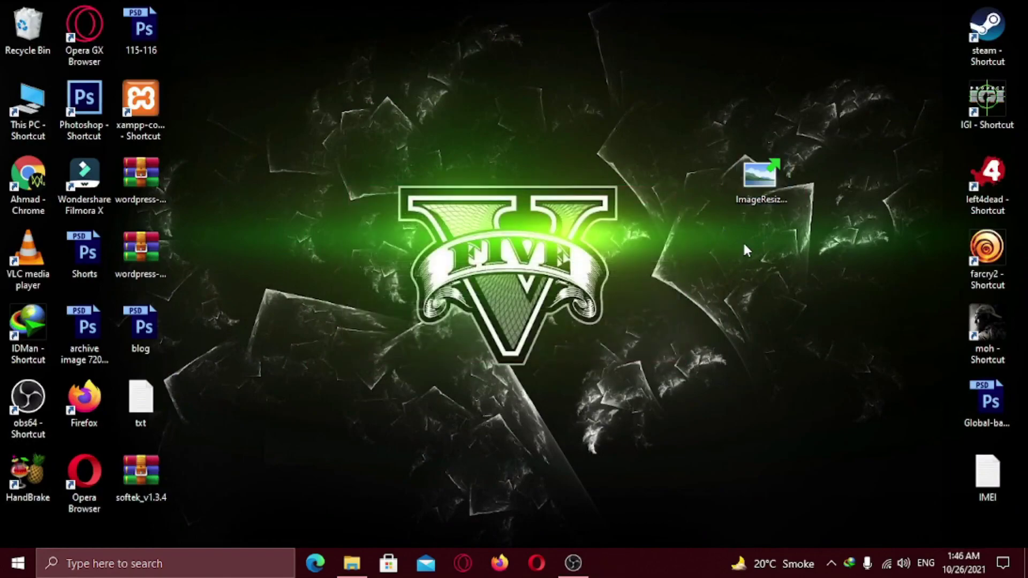
pyautogui.doubleClick(758, 184)
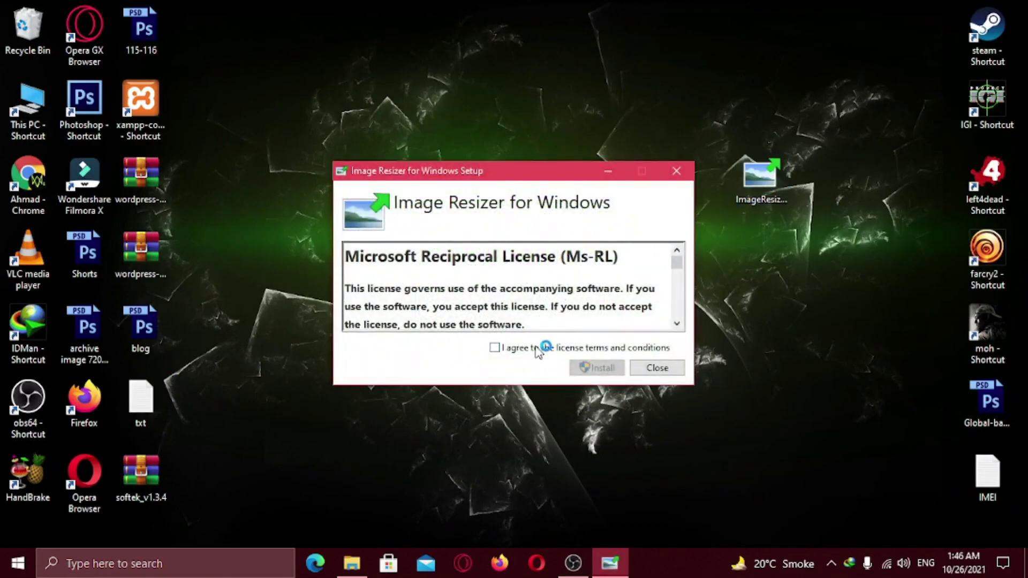
pyautogui.click(536, 348)
pyautogui.click(598, 368)
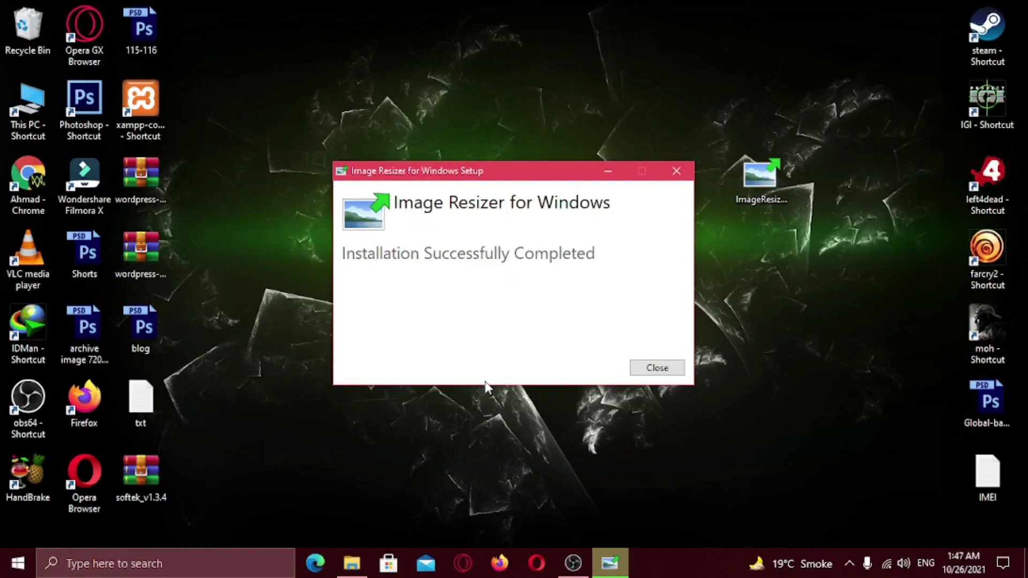
pyautogui.click(651, 369)
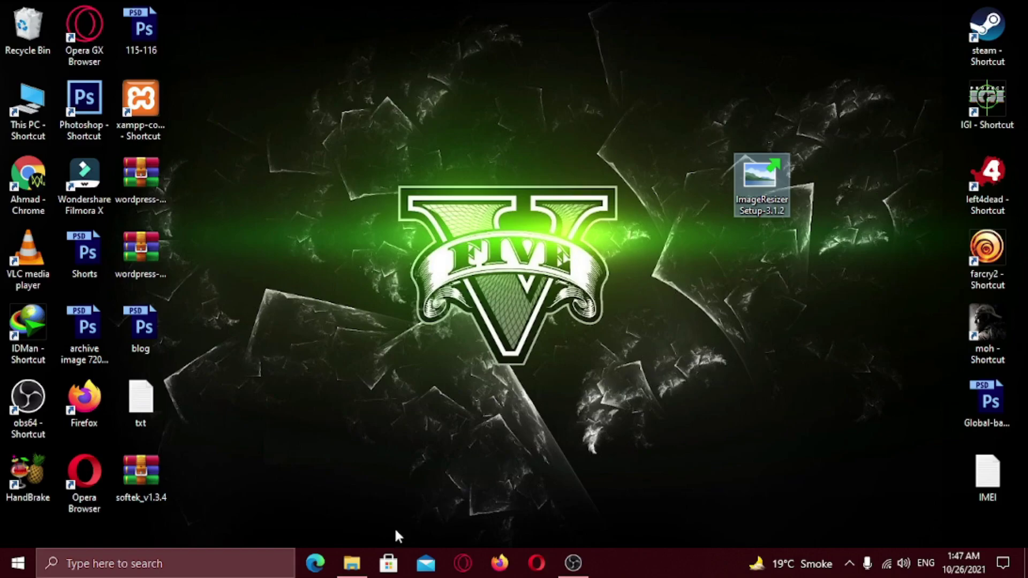
# Select all ten dress photos in MY_TUTORIAL STUFF and show their context menu.
pyautogui.click(354, 562)
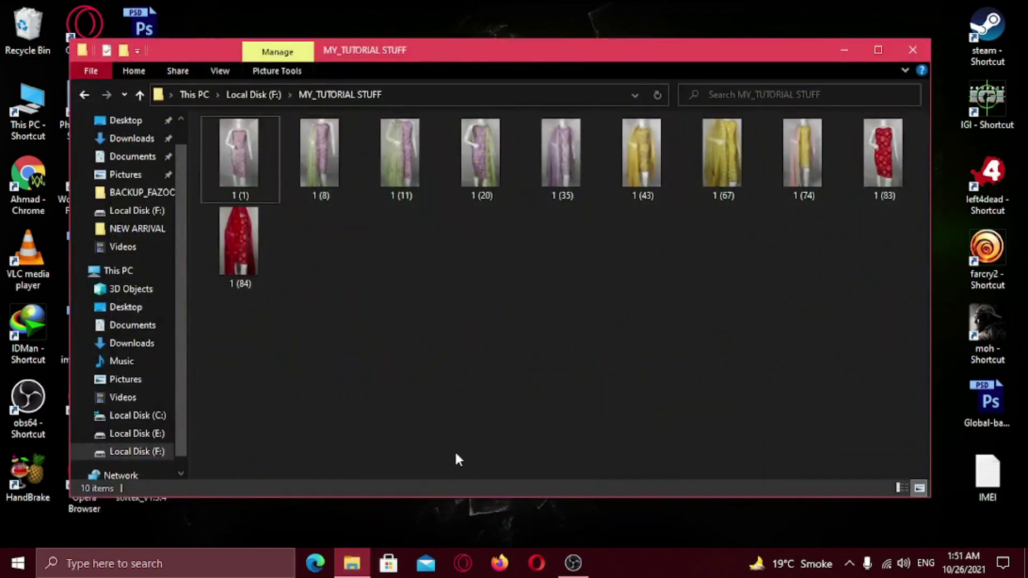
pyautogui.hotkey('ctrl', 'a')
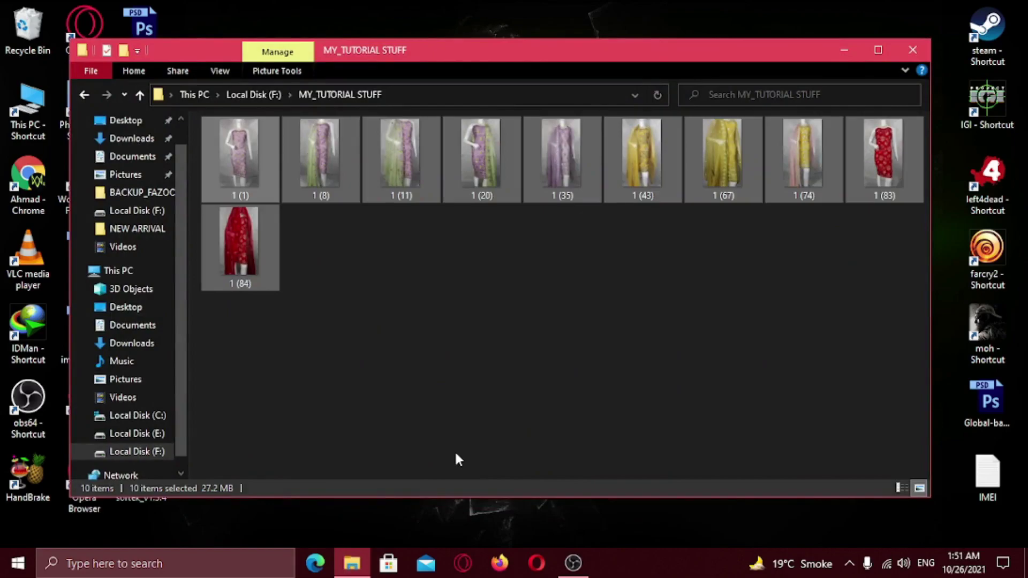
pyautogui.rightClick(473, 189)
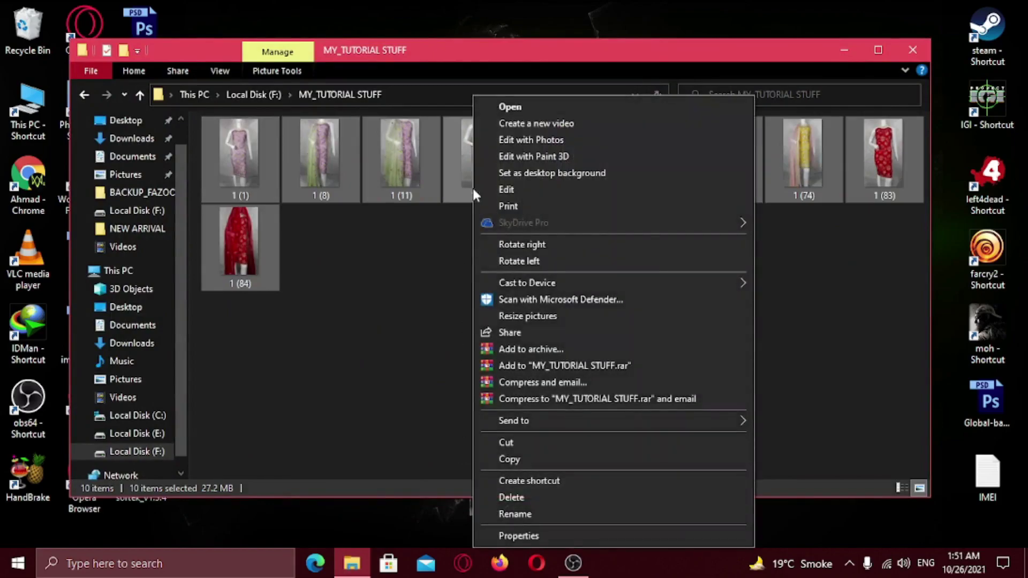
# Resize all ten photos to a custom 720 x 1080 pixels in Fill mode.
pyautogui.click(585, 319)
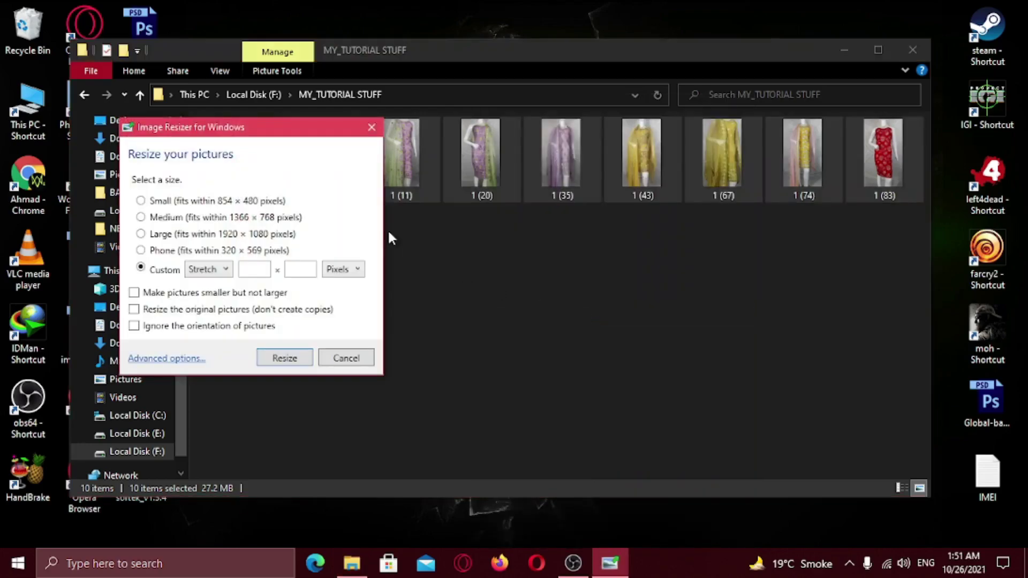
pyautogui.moveTo(246, 133)
pyautogui.mouseDown()
pyautogui.moveTo(545, 209)
pyautogui.moveTo(544, 200)
pyautogui.mouseUp()
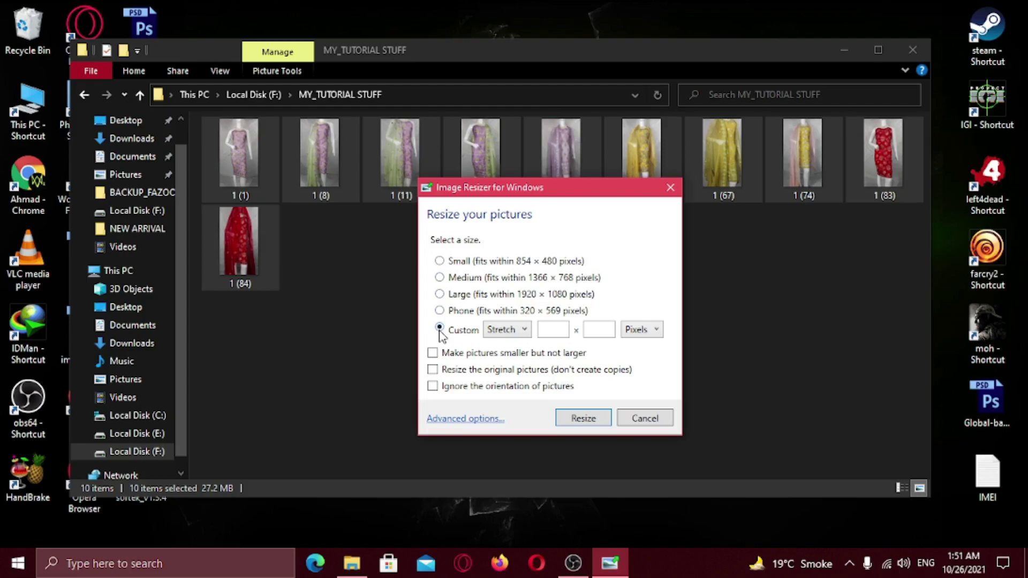
pyautogui.click(518, 330)
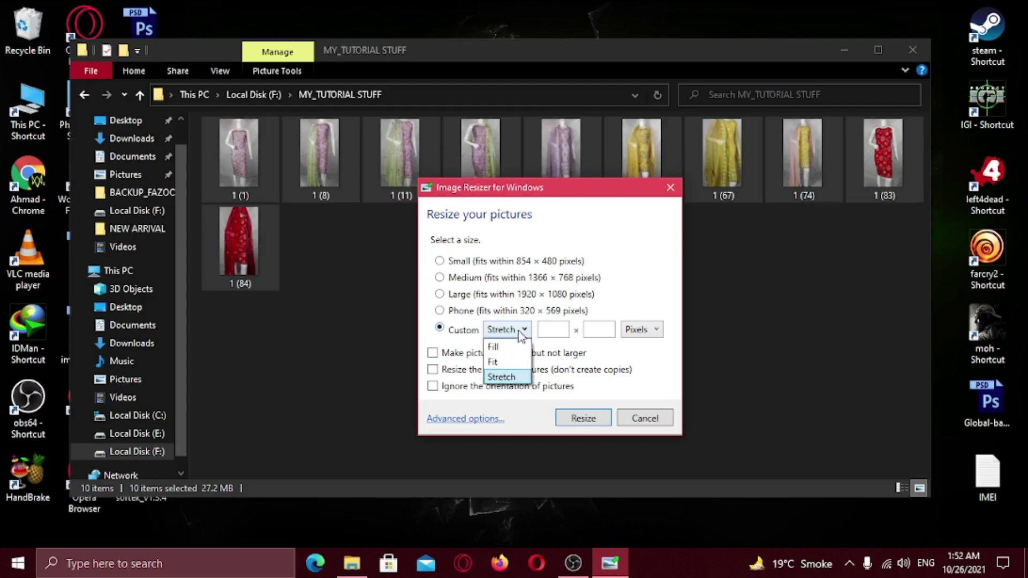
pyautogui.click(518, 351)
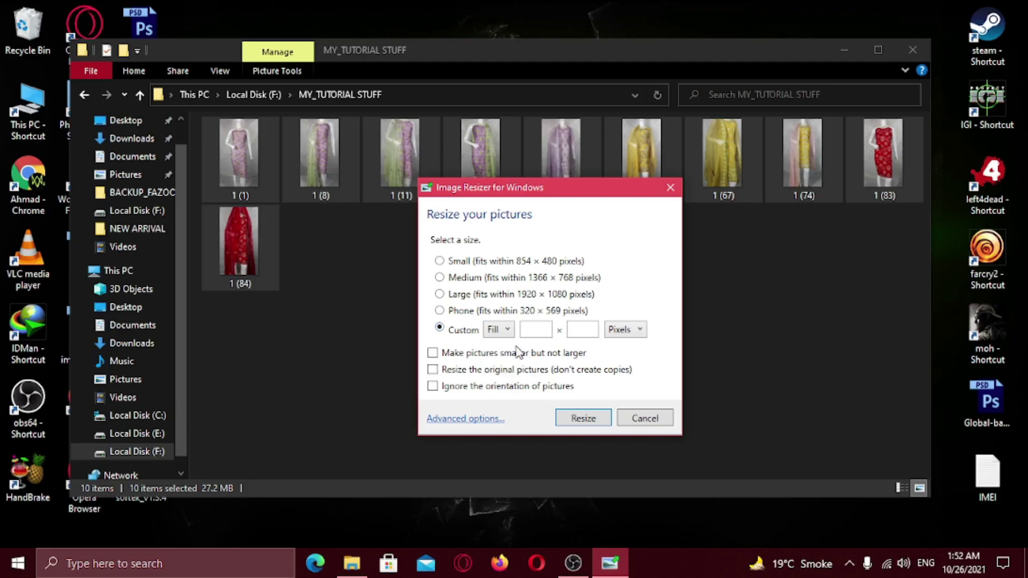
pyautogui.click(531, 329)
pyautogui.write('720')
pyautogui.click(577, 330)
pyautogui.write('1080')
pyautogui.click(640, 331)
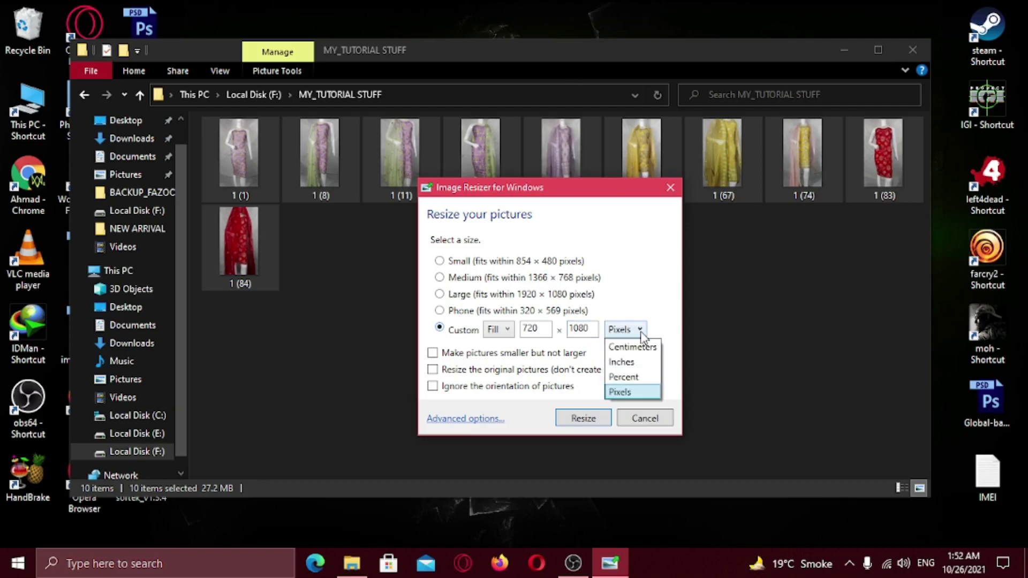
pyautogui.click(639, 332)
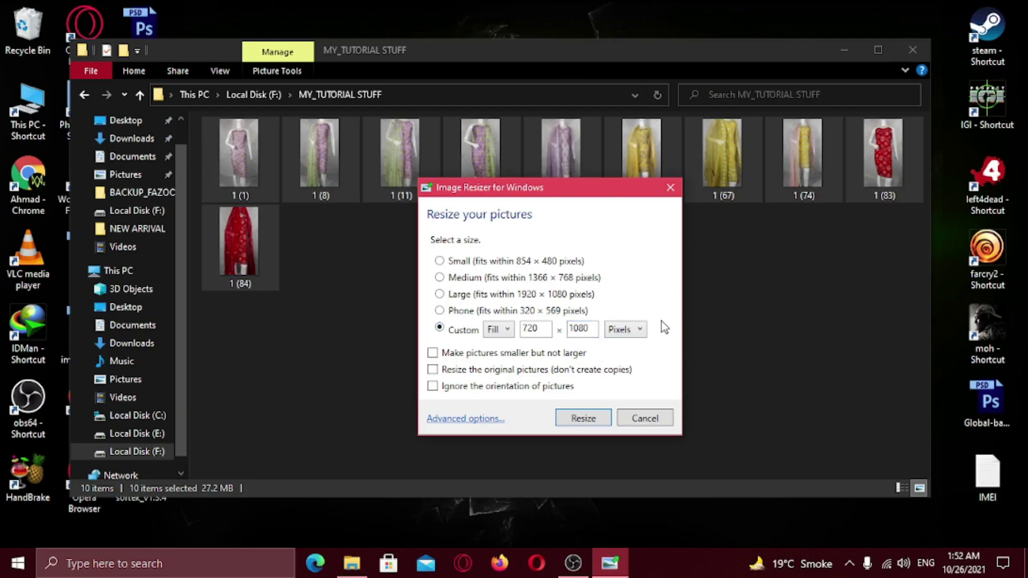
pyautogui.click(499, 360)
pyautogui.click(605, 426)
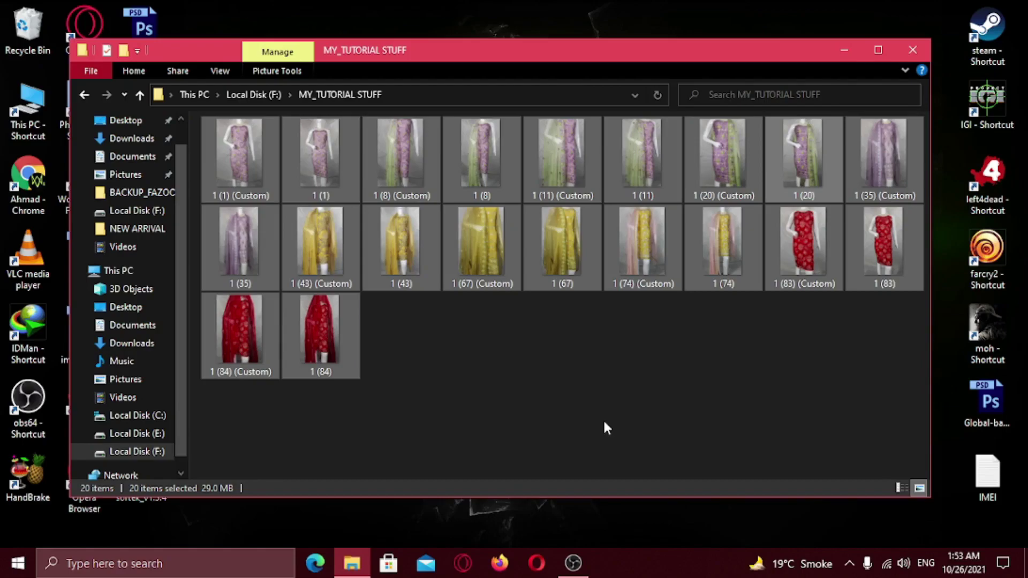
pyautogui.click(604, 427)
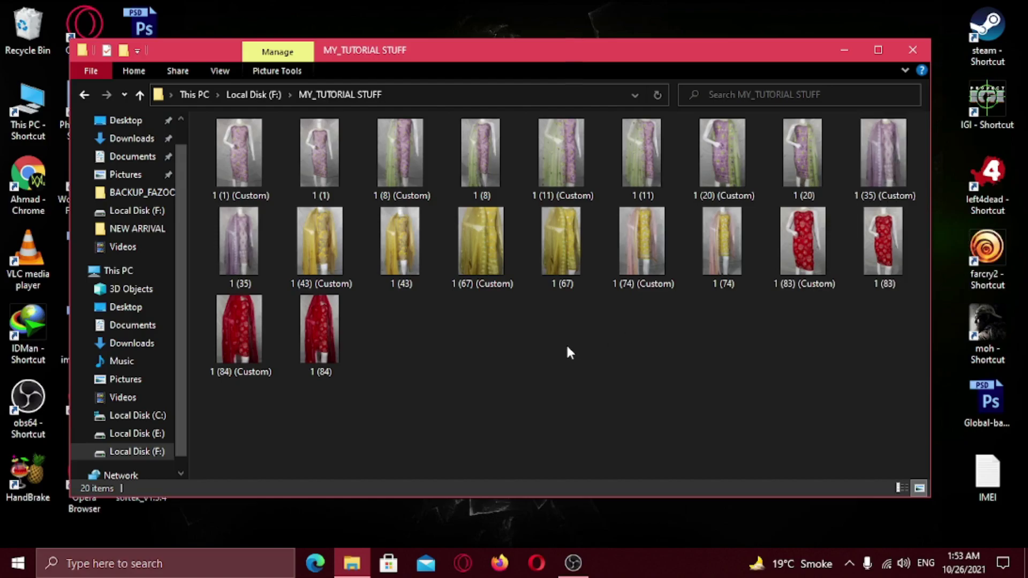
# Show the Details properties of '1 (1) (Custom)', confirming its 720 x 1080 dimensions.
pyautogui.click(238, 171)
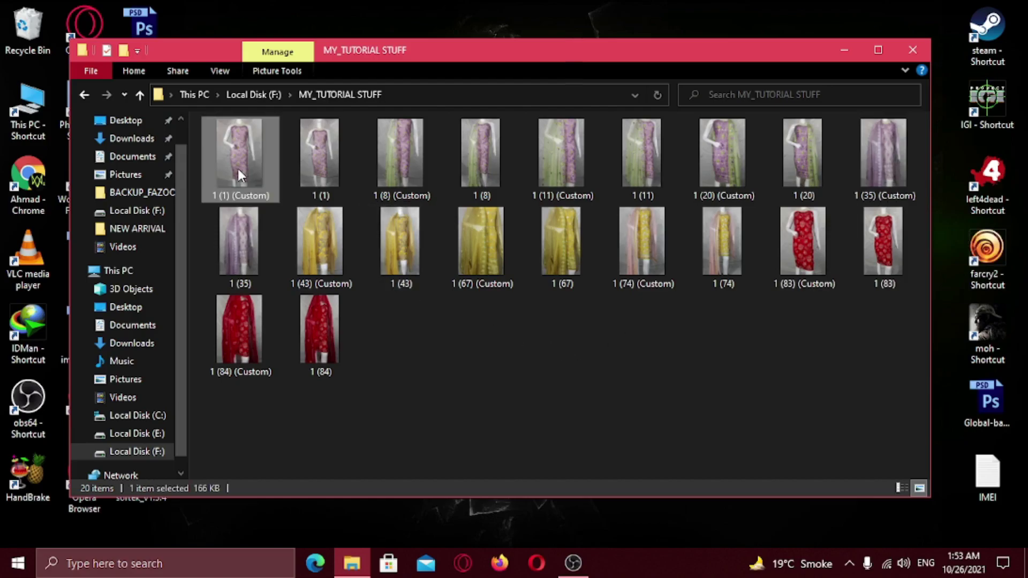
pyautogui.rightClick(237, 170)
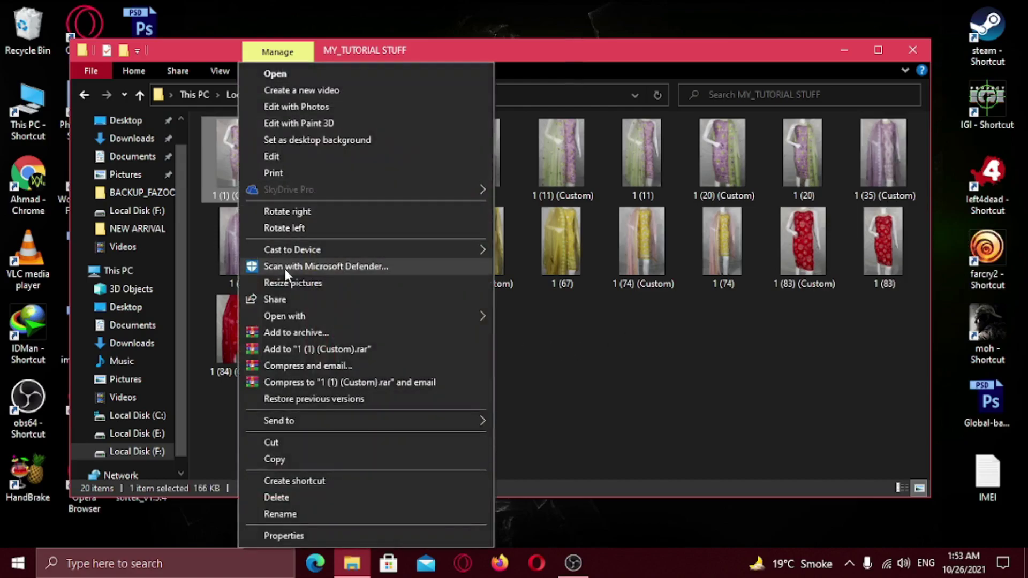
pyautogui.click(315, 535)
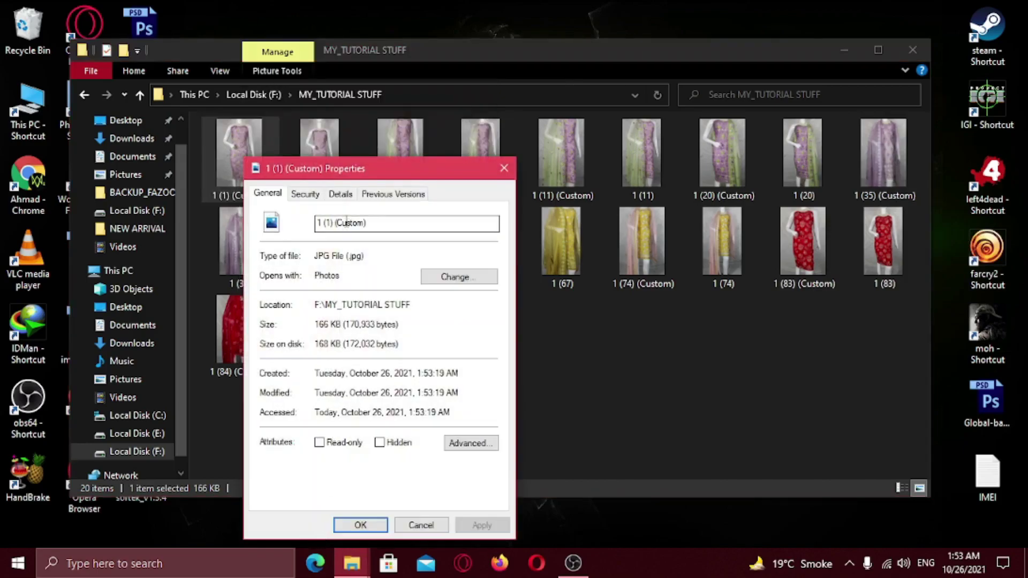
pyautogui.click(346, 196)
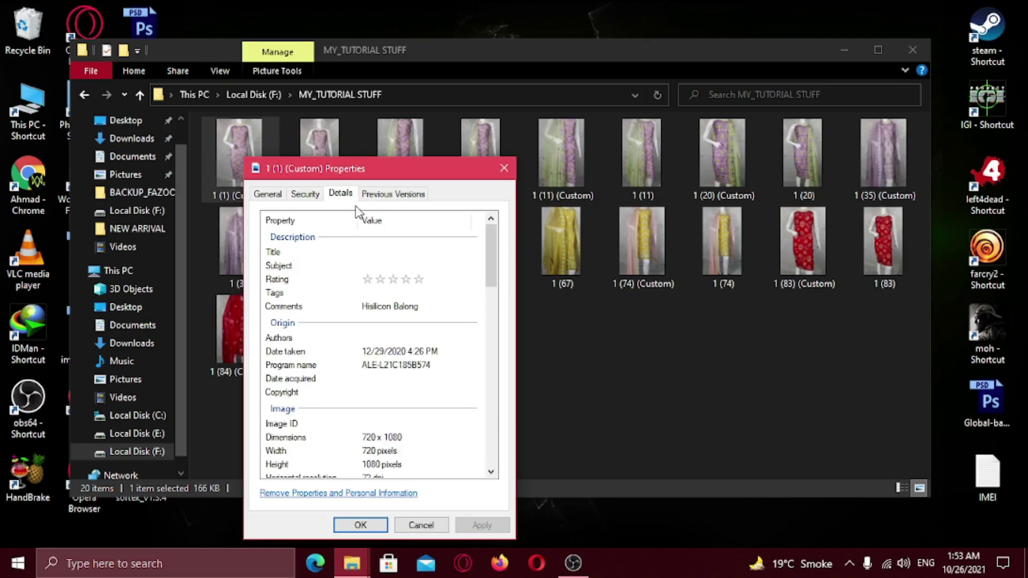
pyautogui.click(429, 441)
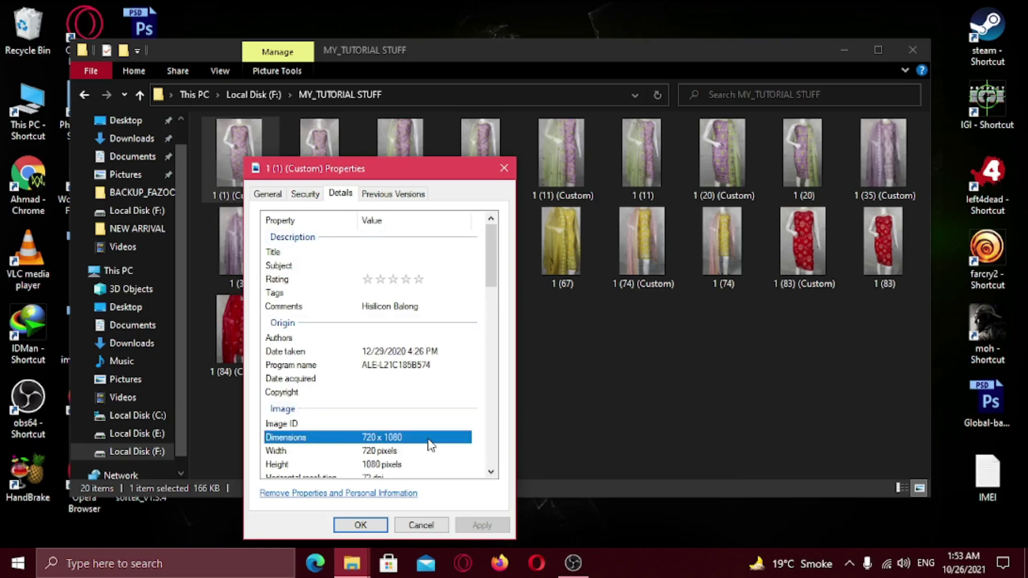